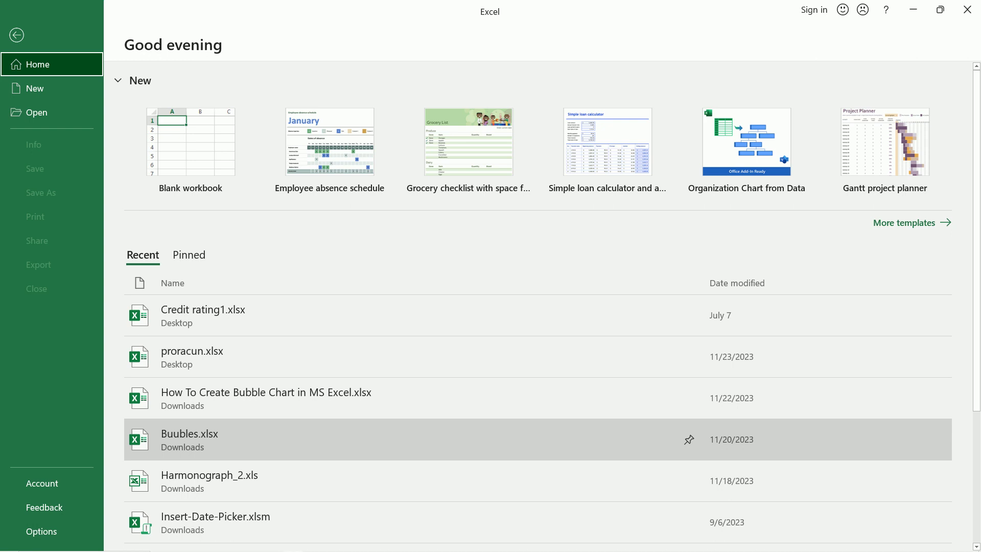
Step: Start a blank workbook, zoom in, and fill User1 through User12 down A3:A14
{"action": "left_click", "coordinate": [187, 137]}
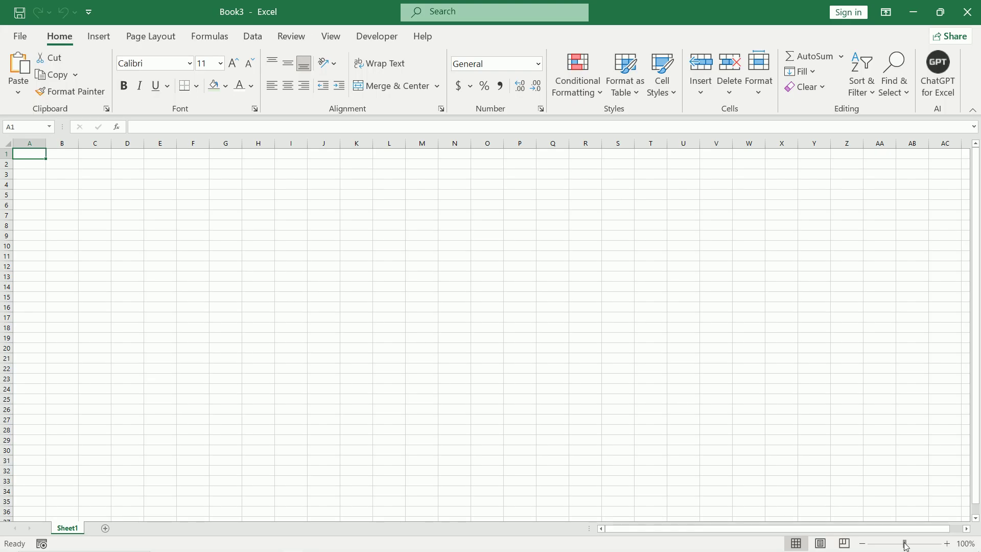
{"action": "left_click_drag", "start_coordinate": [910, 547], "coordinate": [914, 545]}
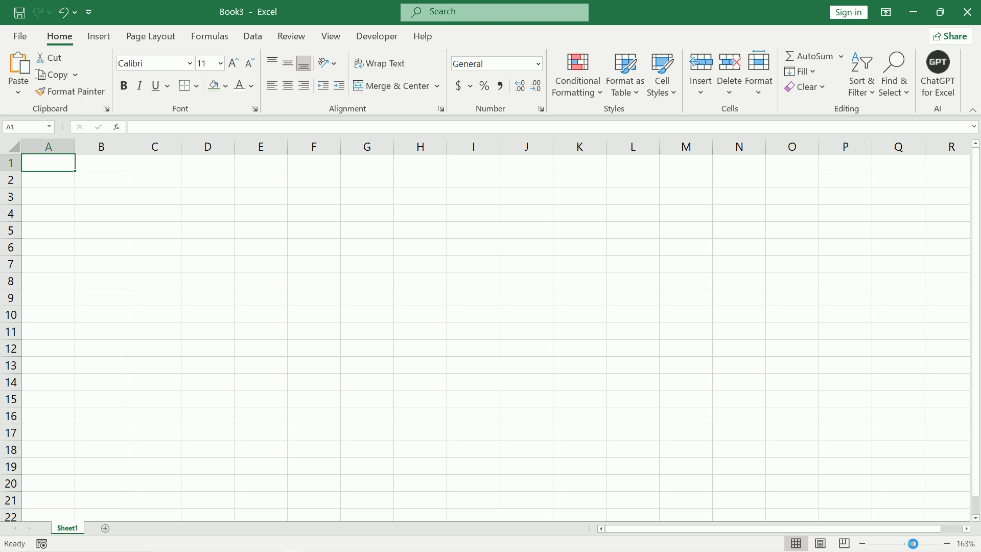
{"action": "left_click", "coordinate": [70, 199]}
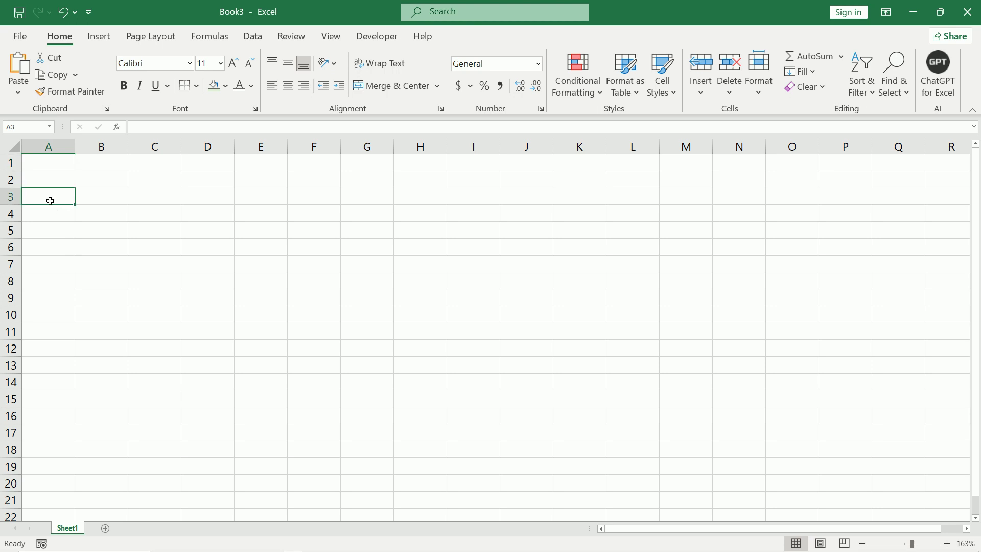
{"action": "double_click", "coordinate": [50, 201]}
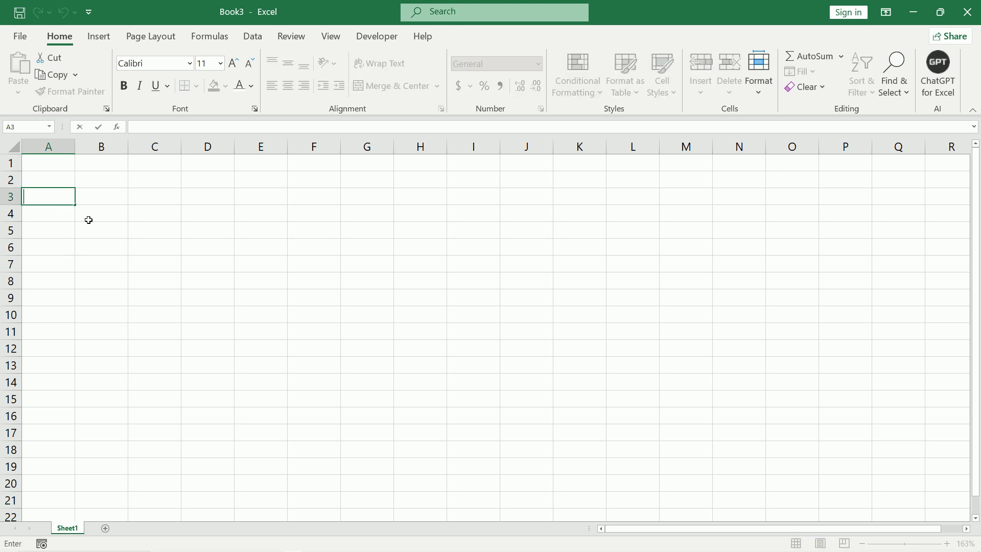
{"action": "type", "text": "User"}
{"action": "type", "text": "1"}
{"action": "key", "text": "Return"}
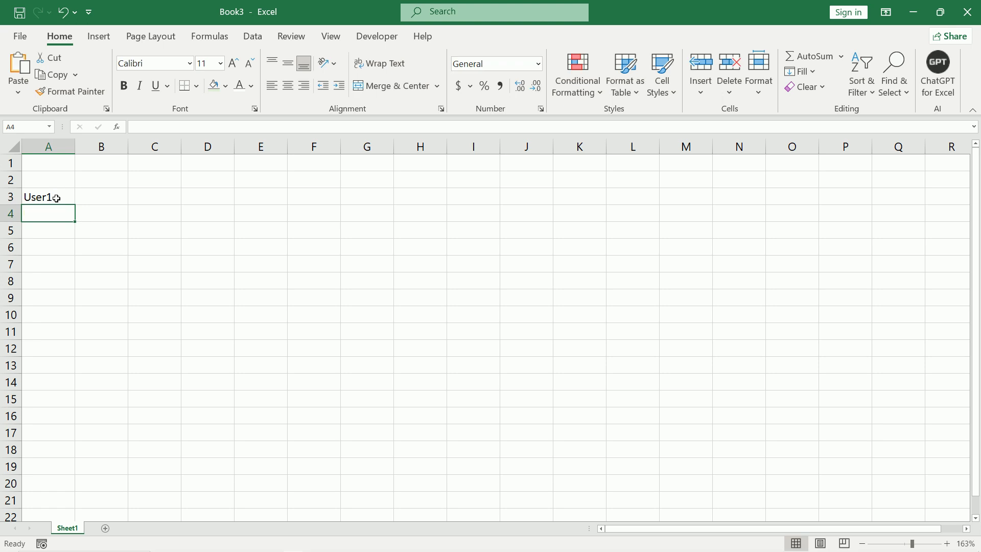
{"action": "left_click", "coordinate": [56, 198]}
{"action": "left_click_drag", "start_coordinate": [76, 206], "coordinate": [67, 385]}
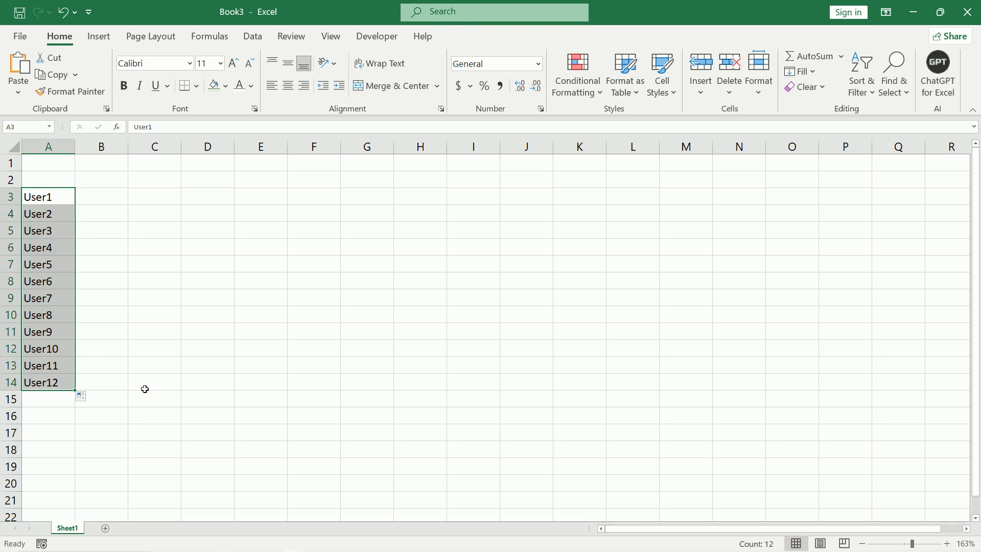
{"action": "left_click", "coordinate": [112, 183]}
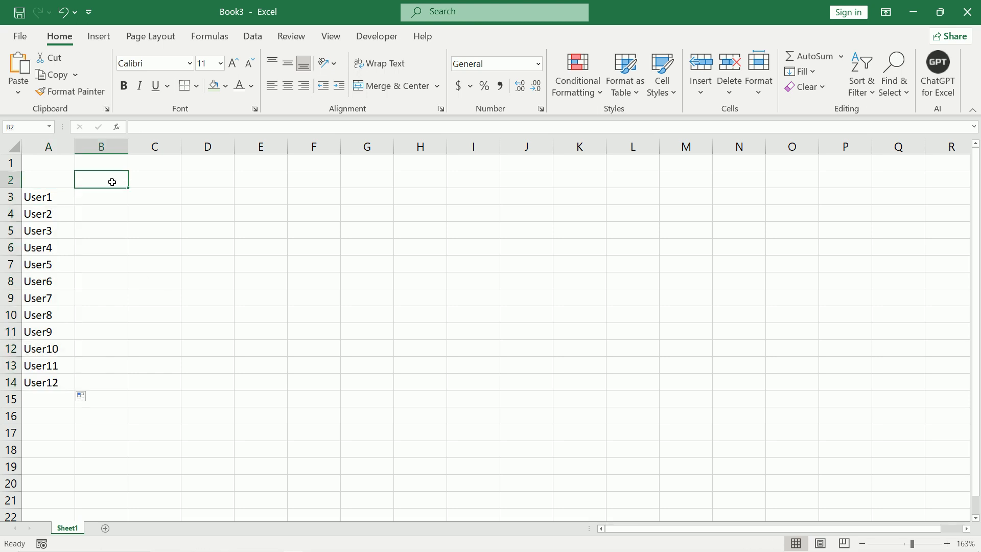
Step: Enter userdata1 in B3, fill it down to userdata12 in B14, and widen column B
{"action": "left_click", "coordinate": [95, 208]}
{"action": "left_click", "coordinate": [95, 201]}
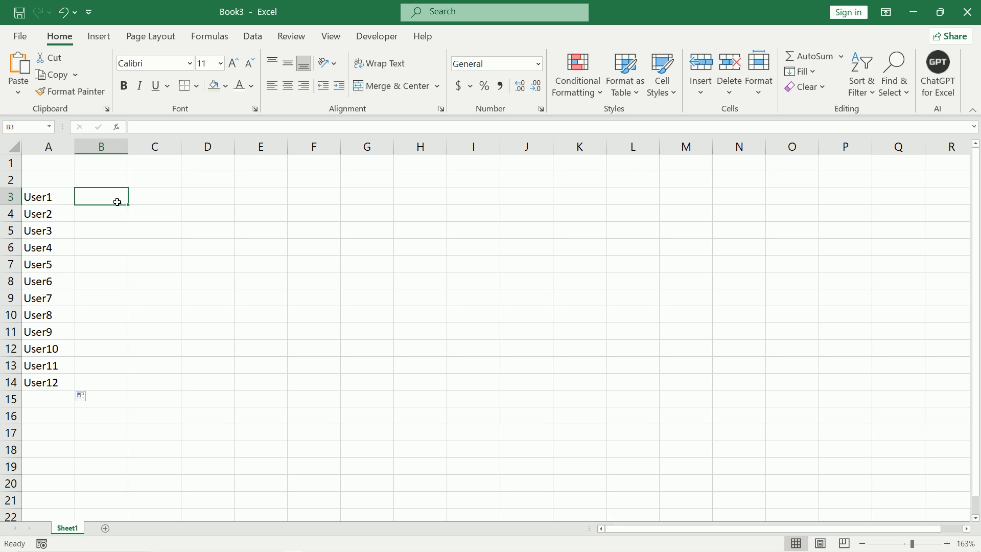
{"action": "double_click", "coordinate": [107, 199]}
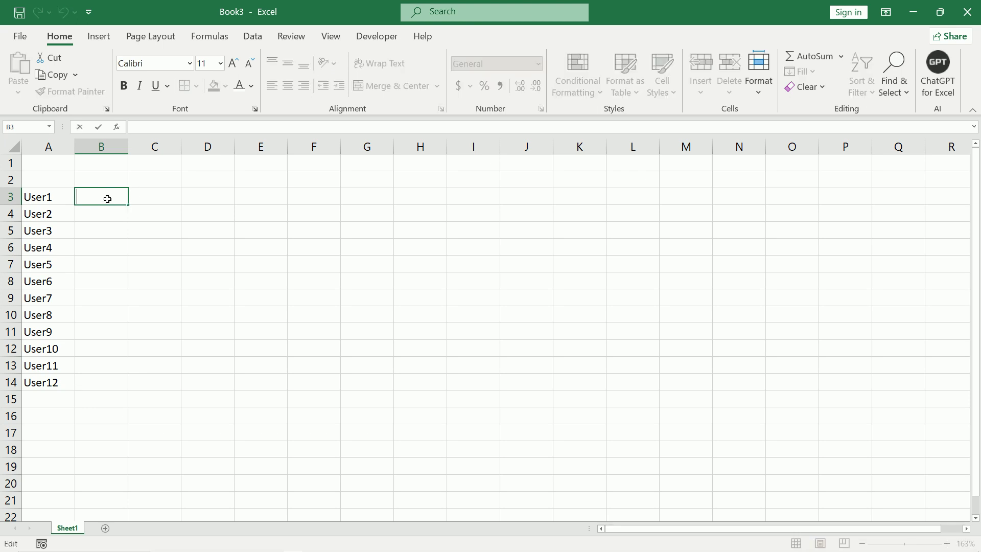
{"action": "type", "text": "userda"}
{"action": "type", "text": "ta1"}
{"action": "key", "text": "Return"}
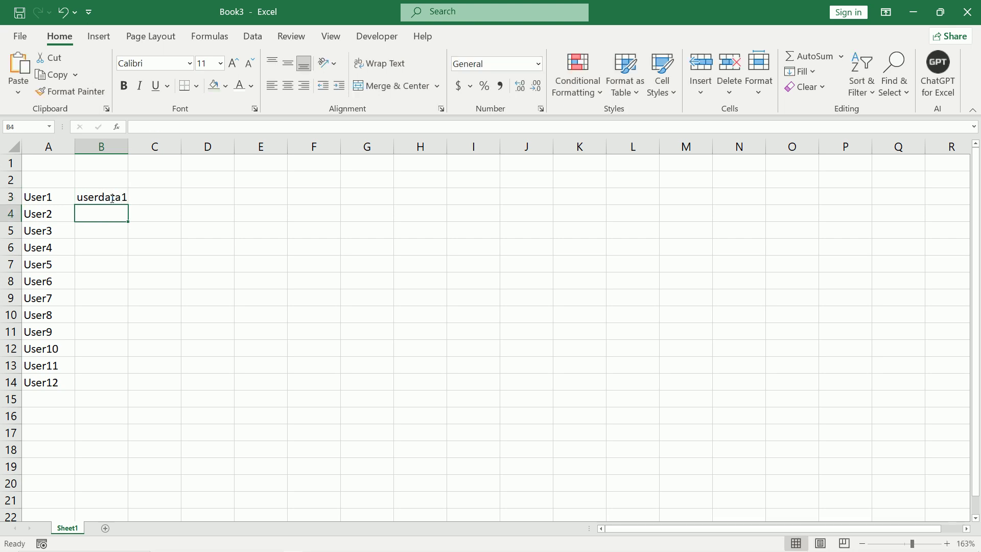
{"action": "left_click", "coordinate": [116, 197]}
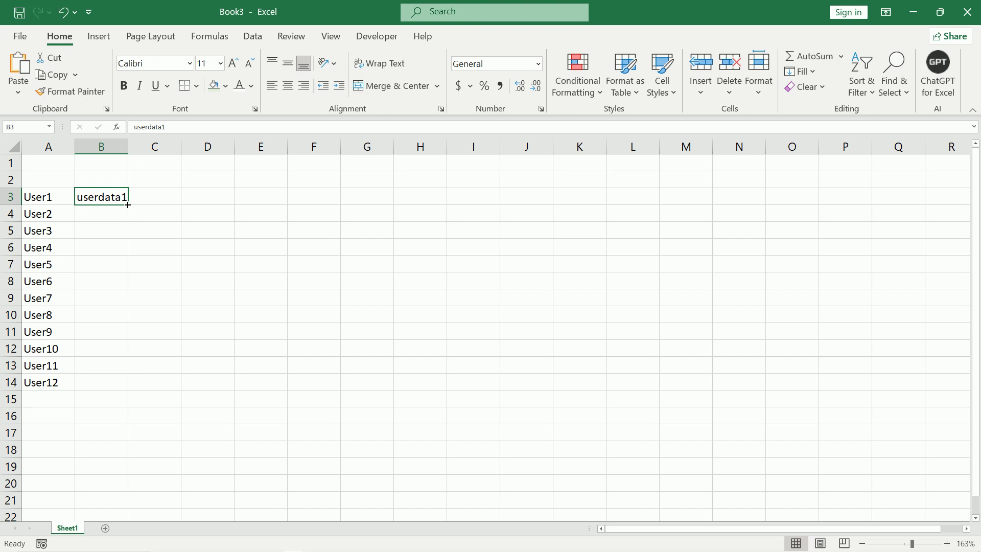
{"action": "left_click_drag", "start_coordinate": [128, 205], "coordinate": [110, 386]}
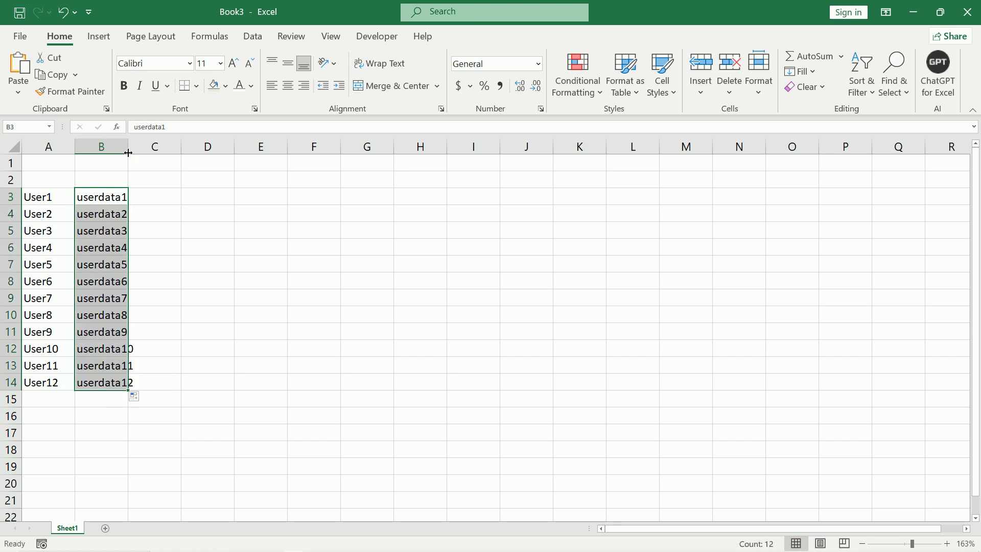
{"action": "left_click_drag", "start_coordinate": [127, 151], "coordinate": [150, 152]}
Step: AutoFit column B, then fill Job1 through Job9 across C2:K2
{"action": "double_click", "coordinate": [181, 182]}
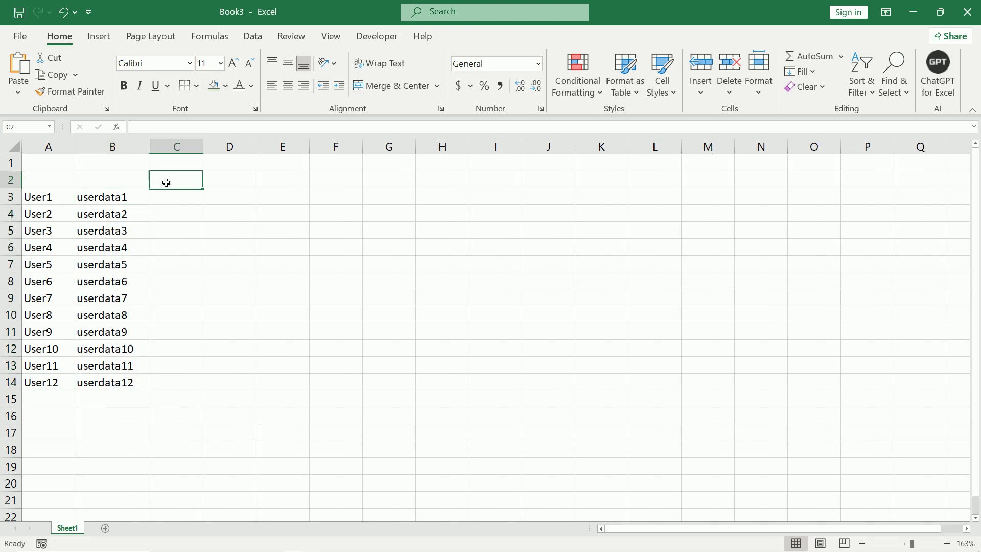
{"action": "type", "text": "Job1"}
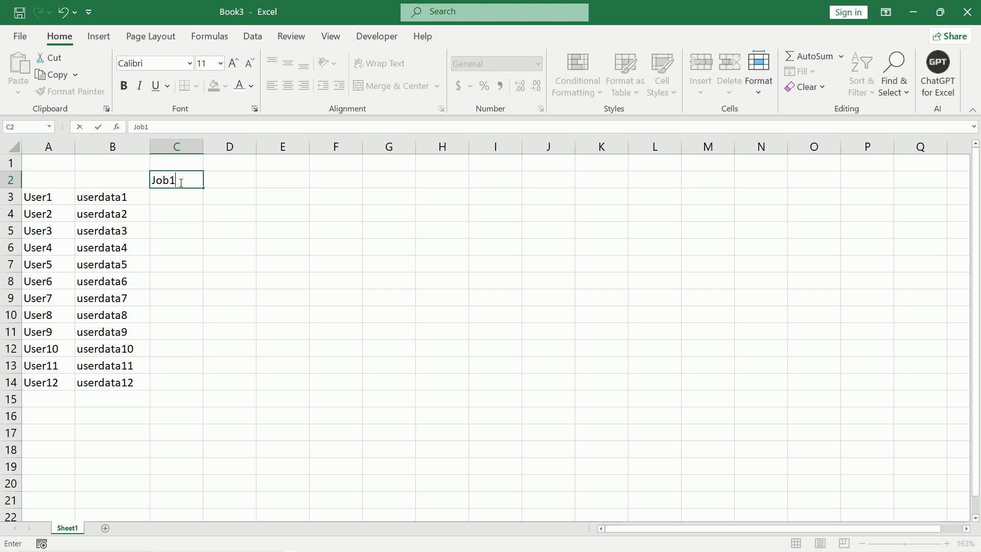
{"action": "key", "text": "Return"}
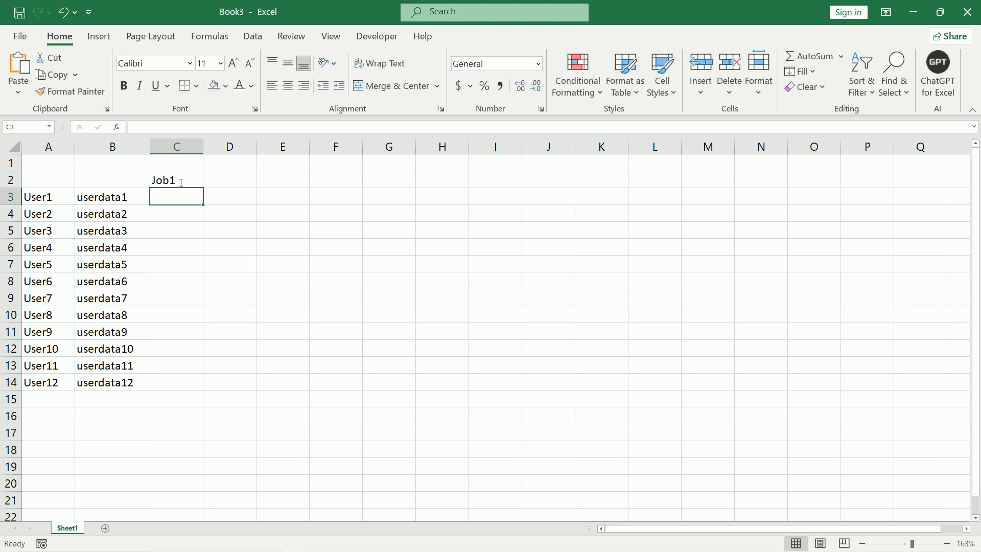
{"action": "left_click", "coordinate": [181, 182]}
{"action": "left_click_drag", "start_coordinate": [204, 190], "coordinate": [639, 191]}
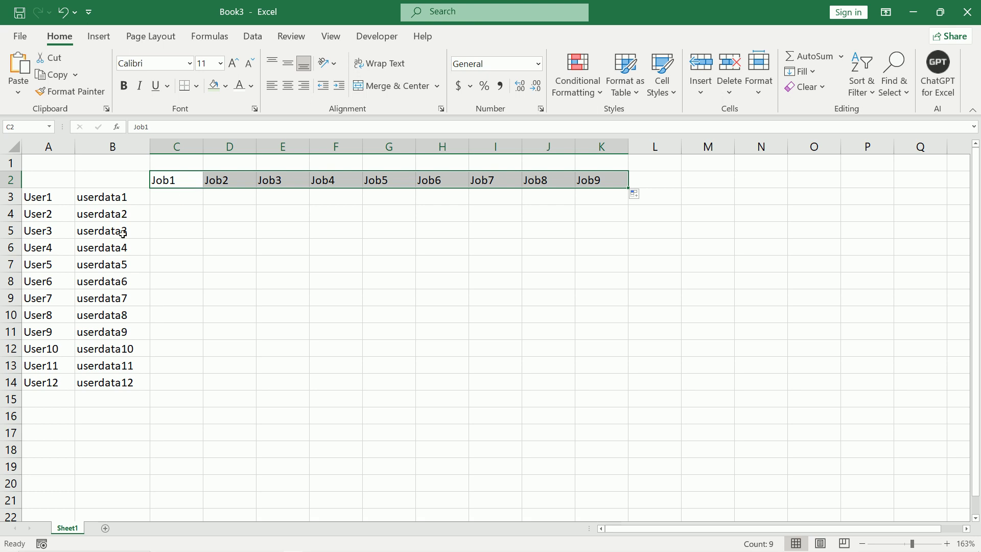
{"action": "left_click", "coordinate": [162, 224]}
{"action": "left_click", "coordinate": [176, 138]}
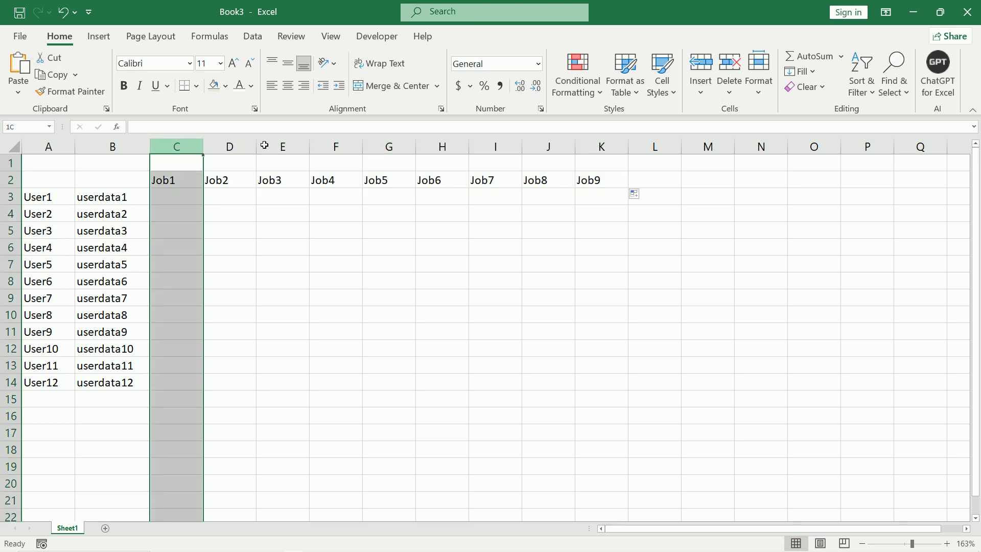
Step: Set columns C through K to a column width of 3
{"action": "left_click_drag", "start_coordinate": [264, 146], "coordinate": [622, 164]}
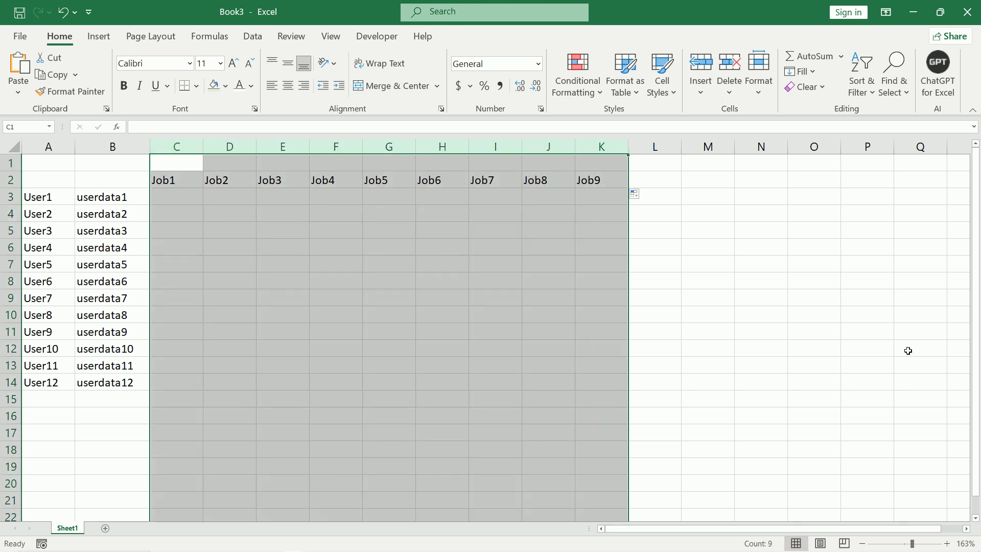
{"action": "left_click", "coordinate": [759, 76]}
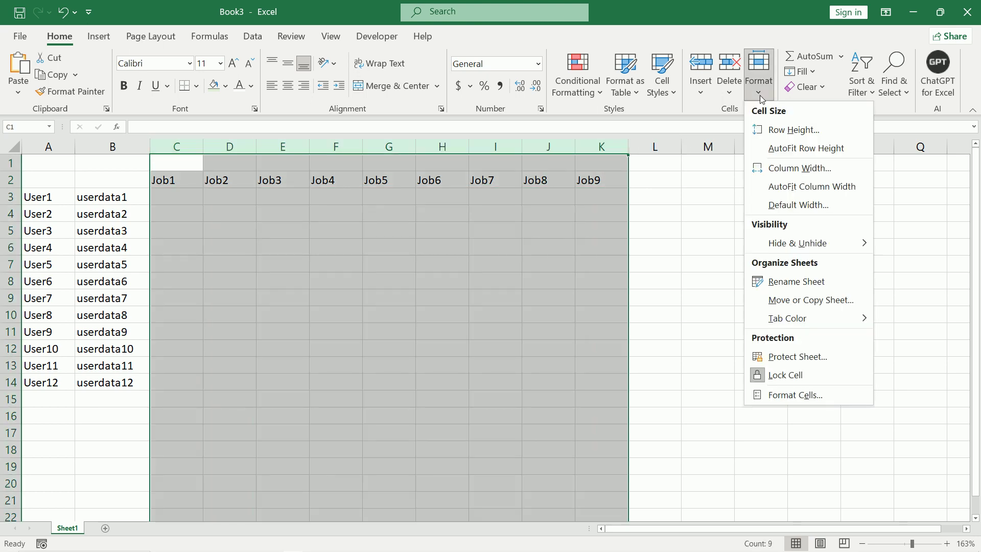
{"action": "left_click", "coordinate": [816, 169]}
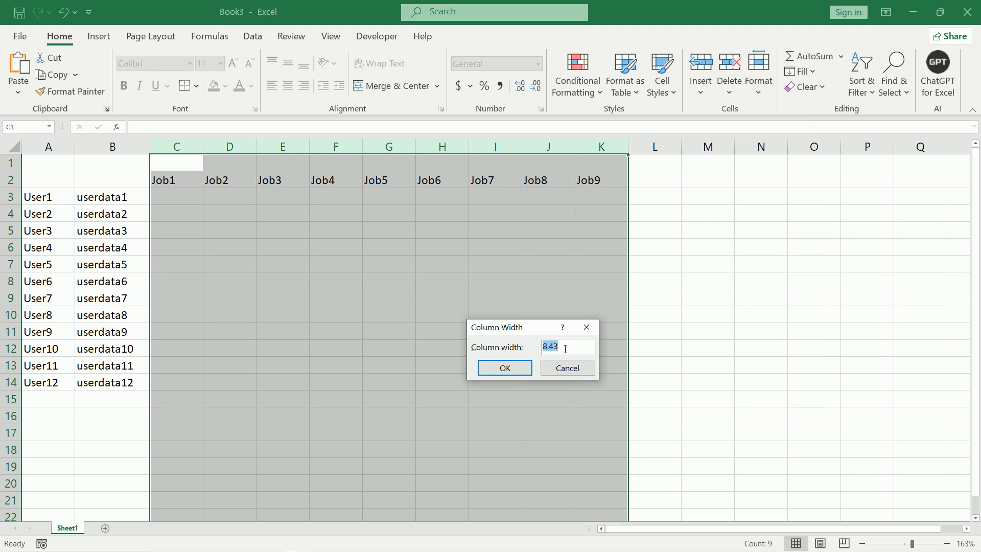
{"action": "type", "text": "3"}
{"action": "left_click", "coordinate": [505, 369]}
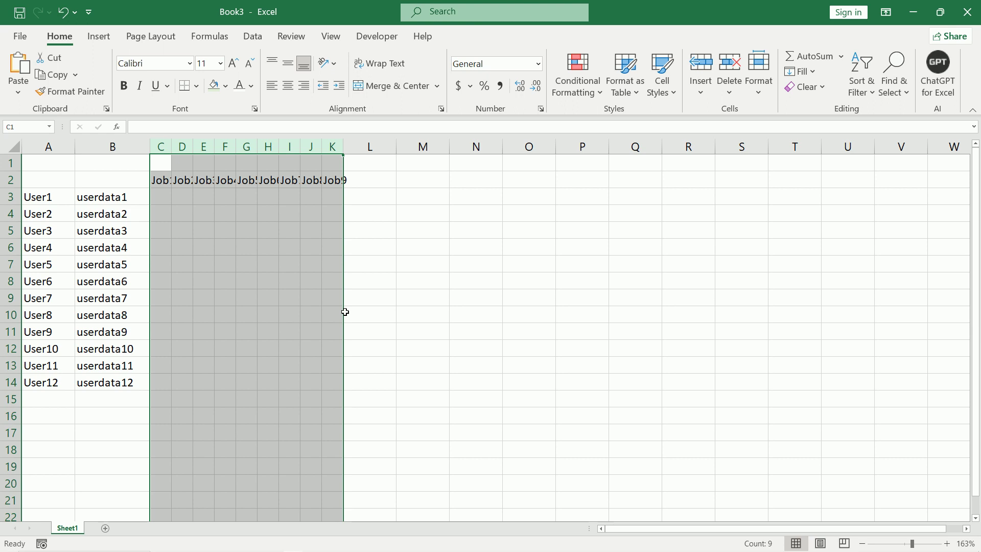
{"action": "left_click", "coordinate": [163, 181]}
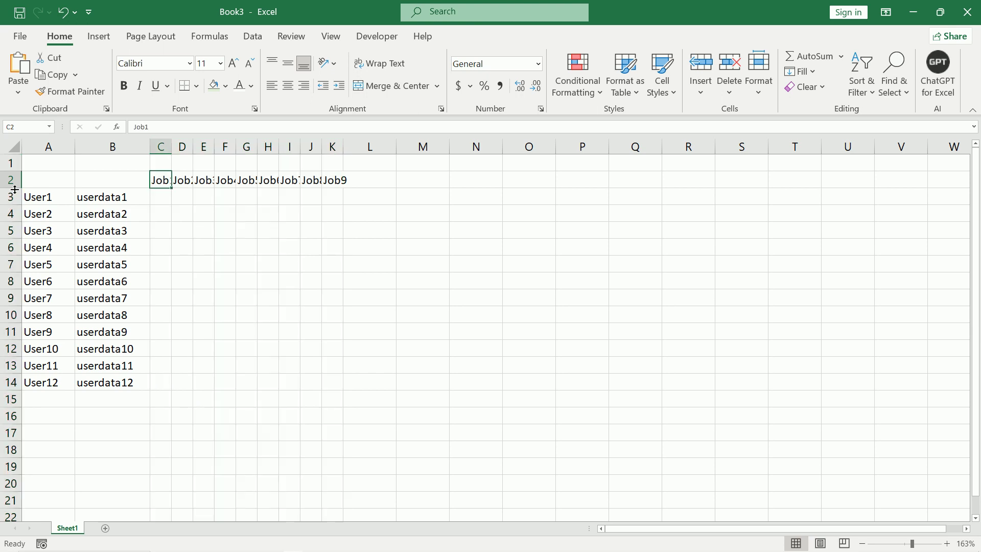
Step: Make row 2 taller and row 1 shorter, then rotate the C2:K2 headers to 90 degrees
{"action": "left_click_drag", "start_coordinate": [15, 190], "coordinate": [35, 216]}
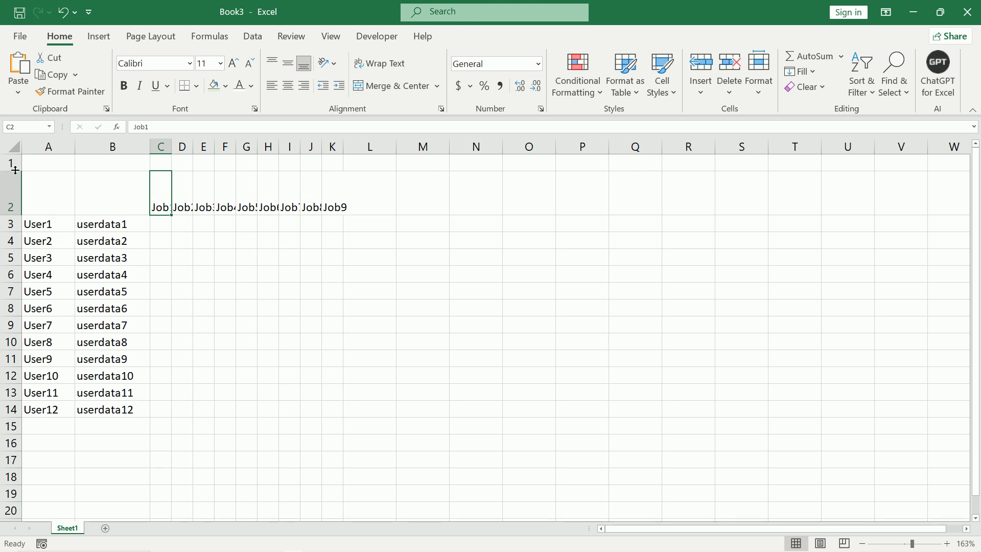
{"action": "left_click_drag", "start_coordinate": [15, 171], "coordinate": [15, 165]}
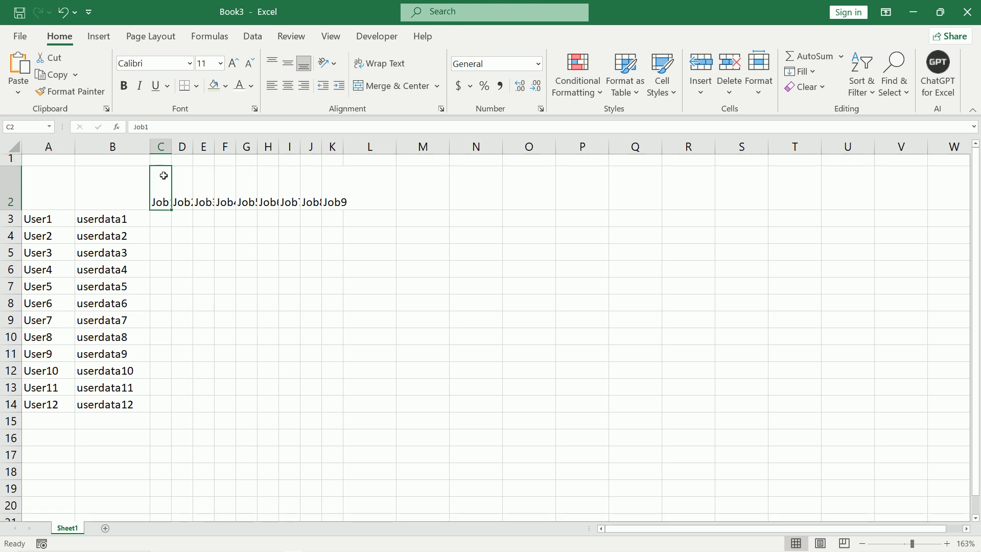
{"action": "left_click_drag", "start_coordinate": [162, 184], "coordinate": [327, 183]}
{"action": "right_click", "coordinate": [327, 183]}
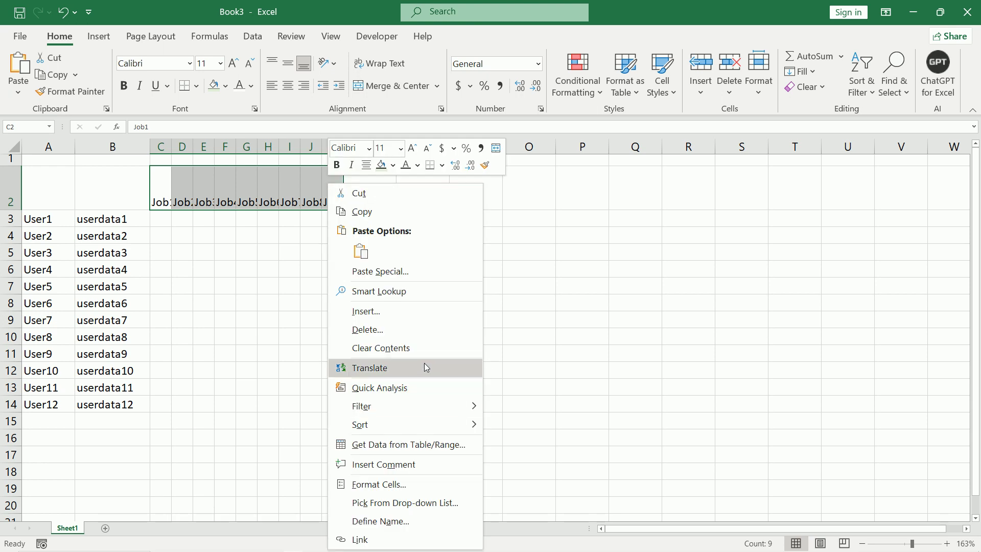
{"action": "left_click", "coordinate": [412, 484]}
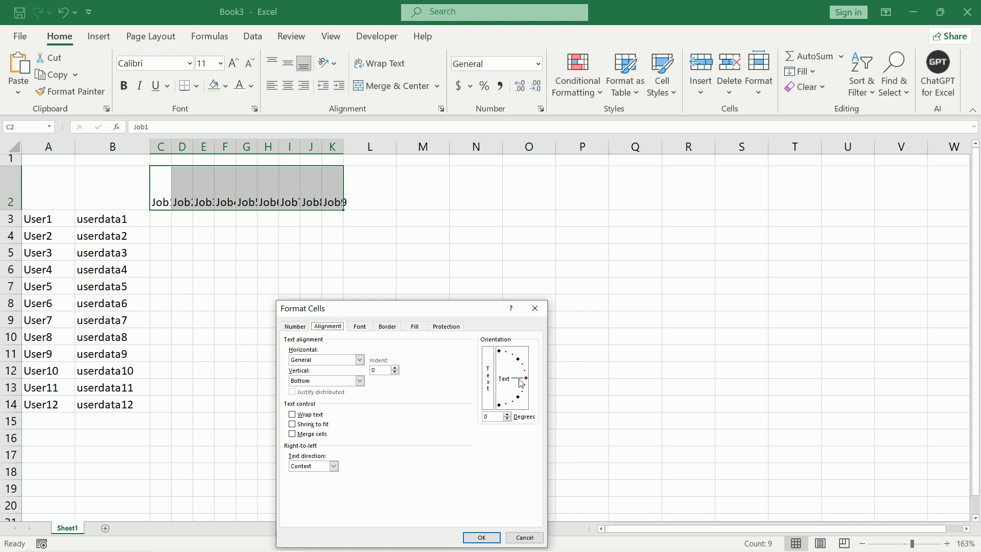
{"action": "left_click_drag", "start_coordinate": [521, 384], "coordinate": [500, 356]}
{"action": "left_click", "coordinate": [480, 539]}
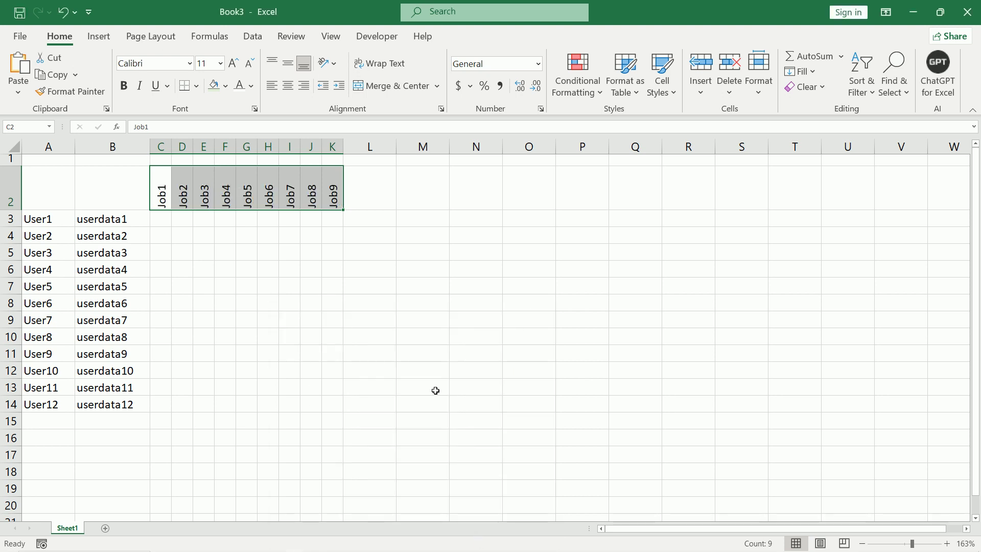
{"action": "left_click", "coordinate": [193, 276]}
{"action": "left_click", "coordinate": [160, 220]}
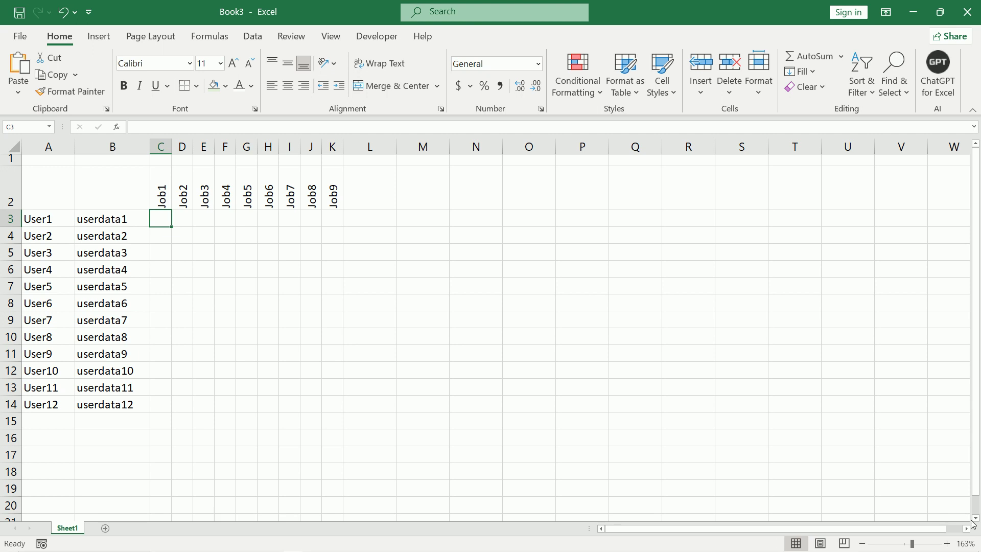
Step: Zoom in and draw a Form Control check box in cell C3 from the Developer tab
{"action": "left_click_drag", "start_coordinate": [913, 544], "coordinate": [932, 544]}
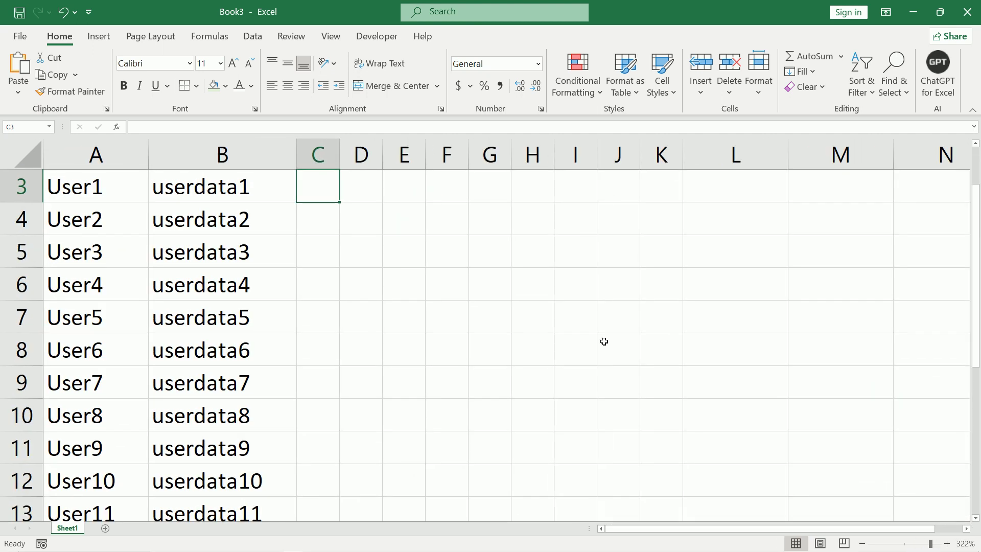
{"action": "scroll", "coordinate": [588, 334], "scroll_direction": "up", "scroll_amount": 1}
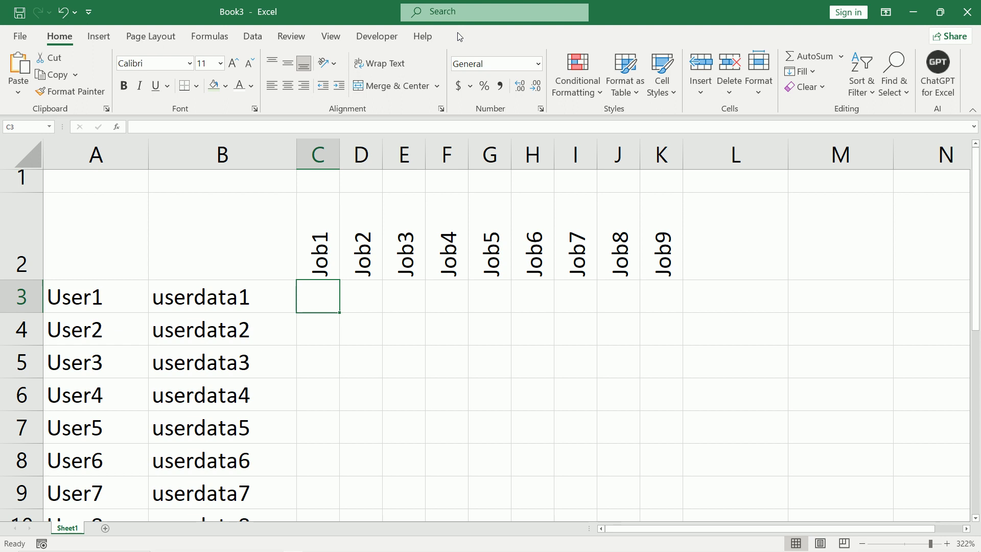
{"action": "left_click", "coordinate": [372, 38]}
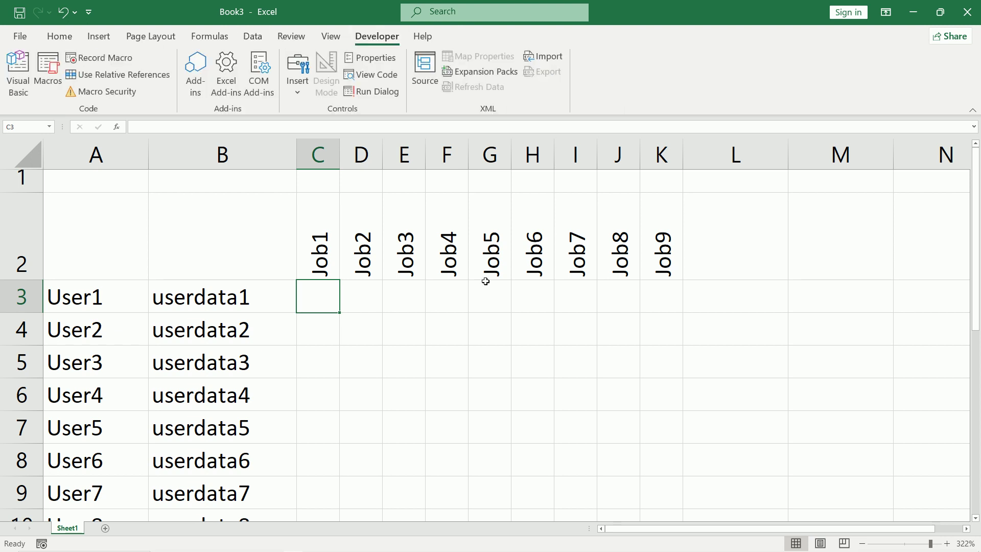
{"action": "left_click", "coordinate": [298, 86]}
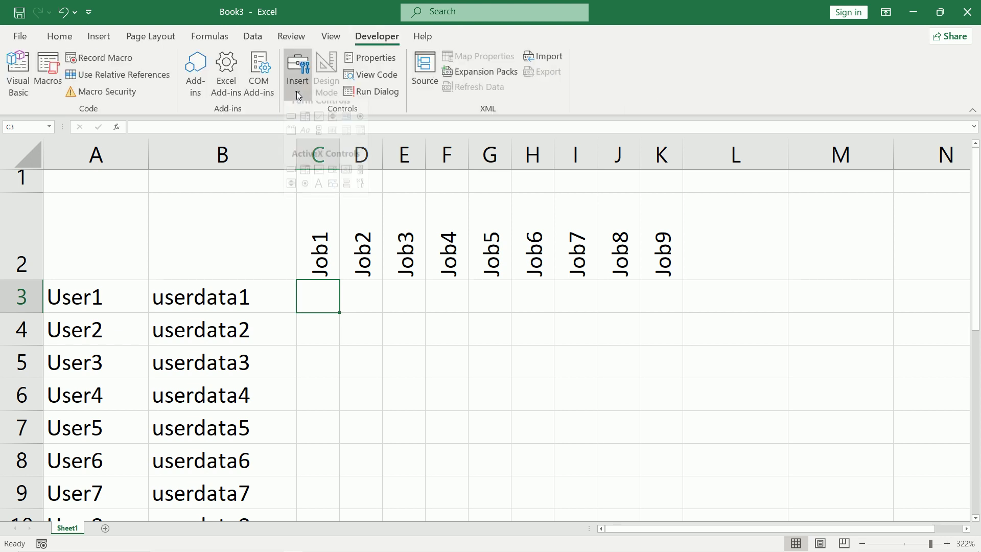
{"action": "left_click", "coordinate": [319, 127]}
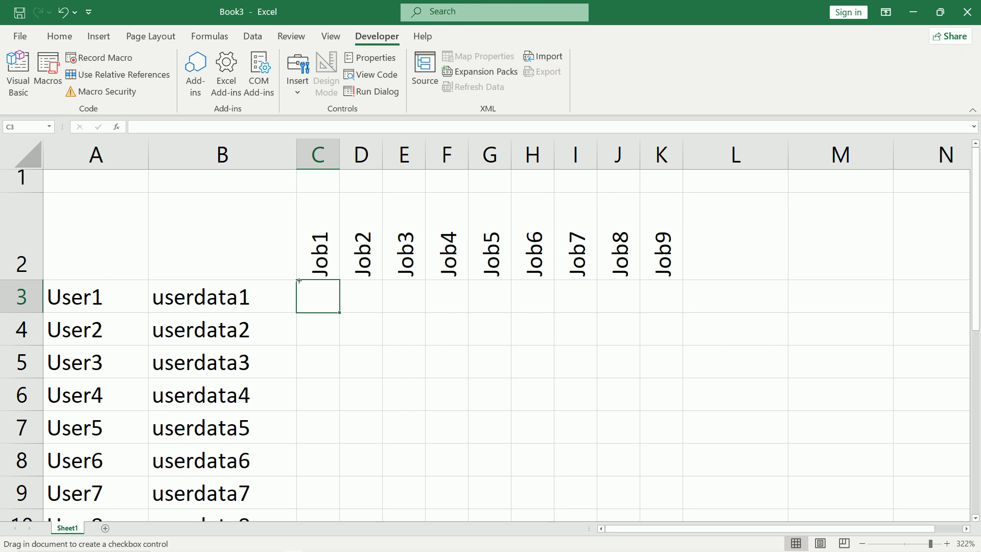
{"action": "left_click_drag", "start_coordinate": [297, 282], "coordinate": [352, 318]}
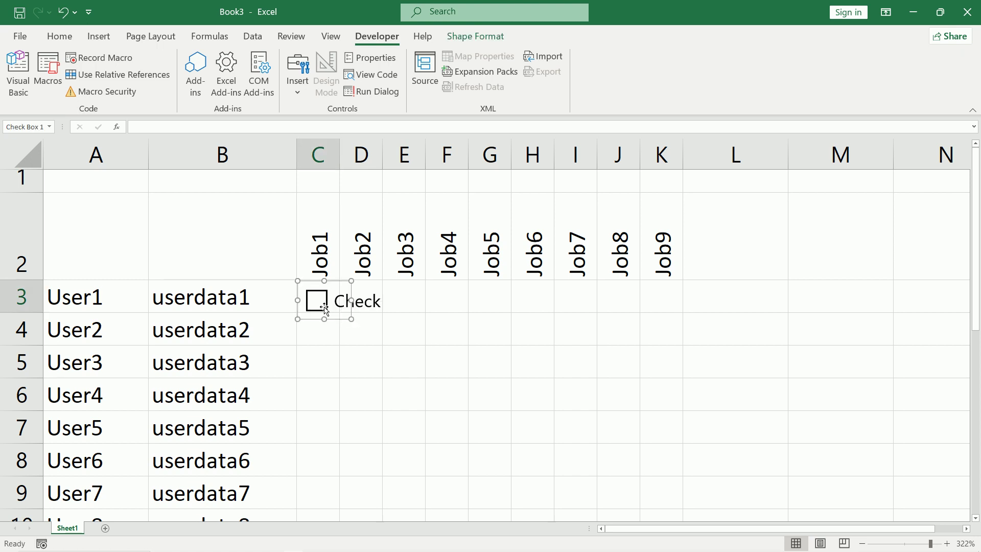
Step: Delete the check box's label text so it has no caption
{"action": "left_click", "coordinate": [346, 303]}
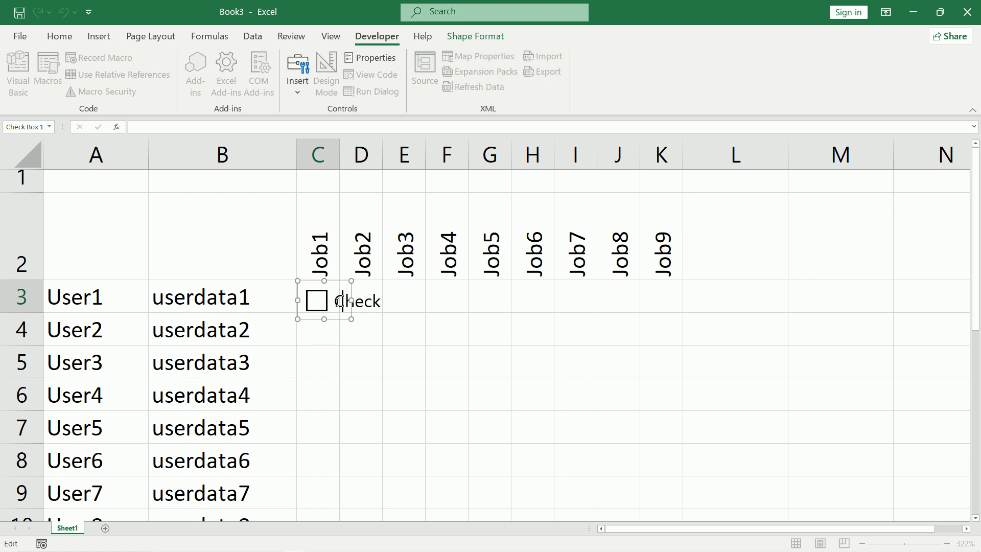
{"action": "left_click_drag", "start_coordinate": [337, 302], "coordinate": [378, 302]}
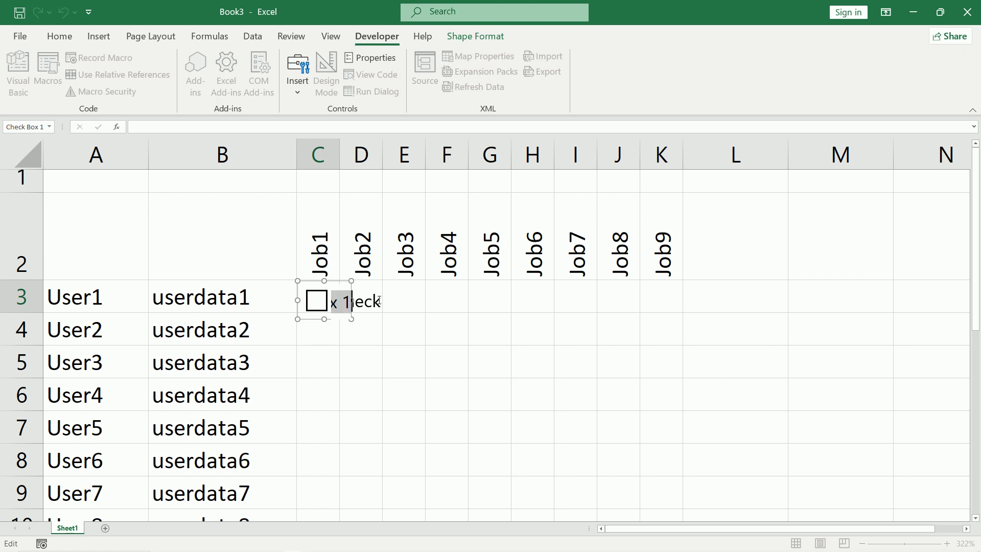
{"action": "key", "text": "BackSpace"}
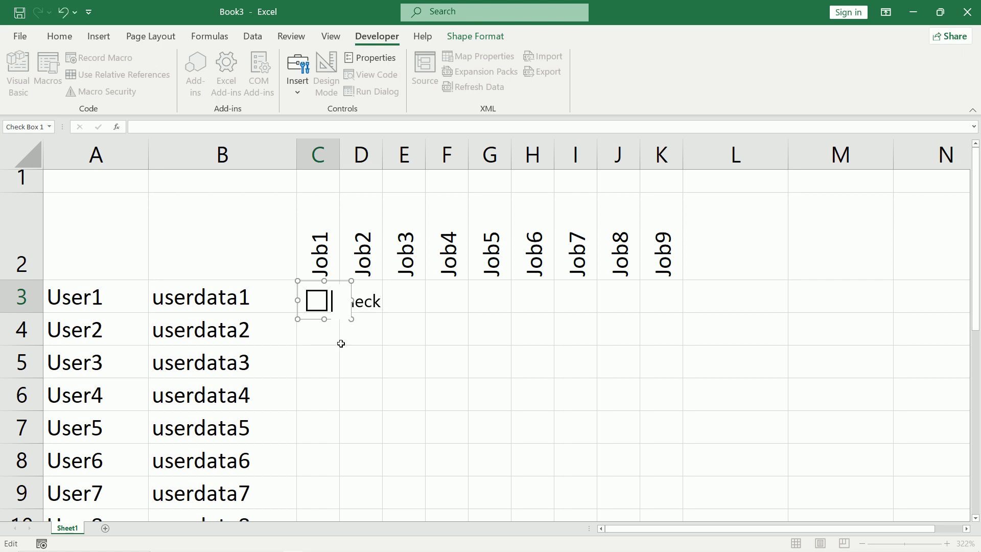
{"action": "left_click", "coordinate": [355, 332]}
Step: Tick the C3 check box, then delete it and restore it with Ctrl+Z
{"action": "left_click", "coordinate": [320, 302]}
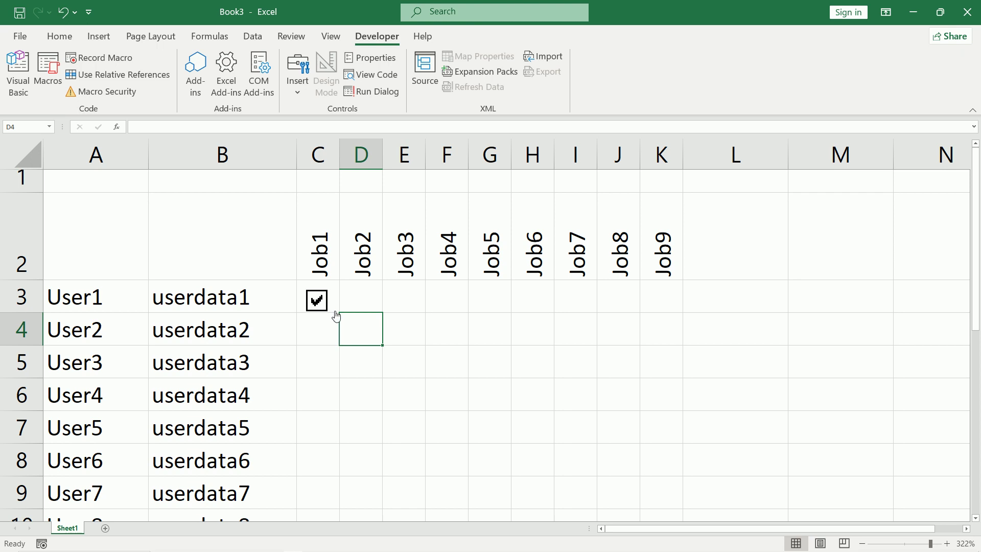
{"action": "left_click", "coordinate": [320, 305]}
{"action": "left_click", "coordinate": [329, 304]}
{"action": "right_click", "coordinate": [329, 303]}
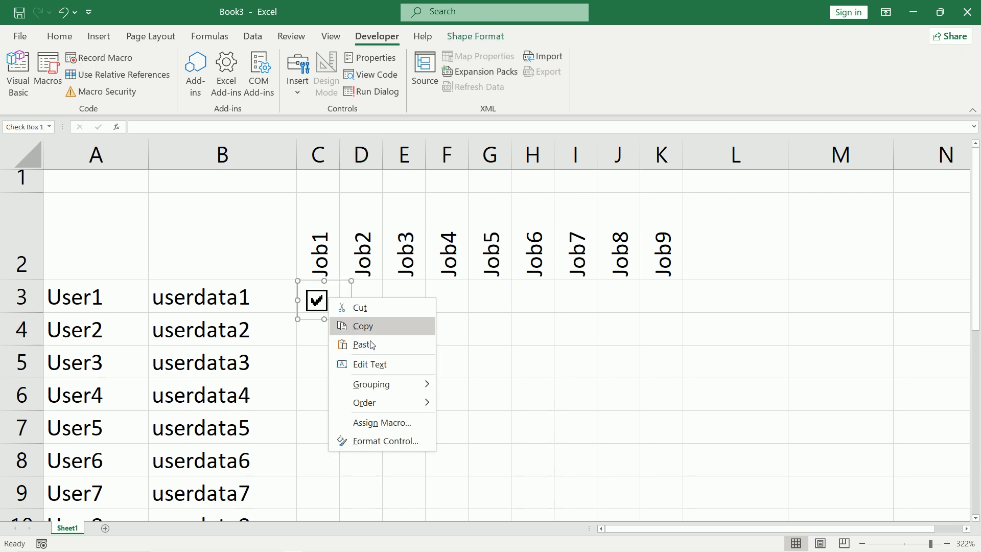
{"action": "left_click", "coordinate": [351, 289]}
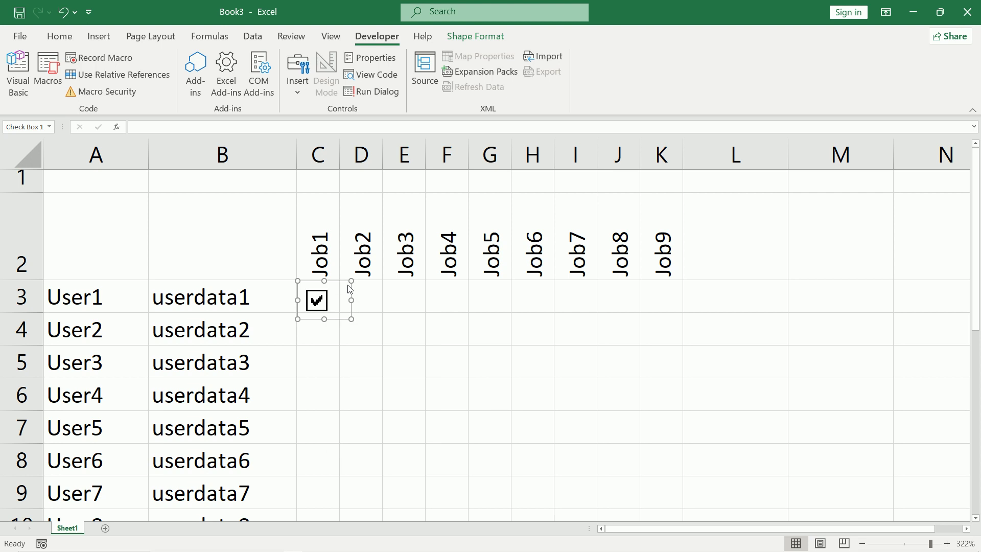
{"action": "key", "text": "Delete"}
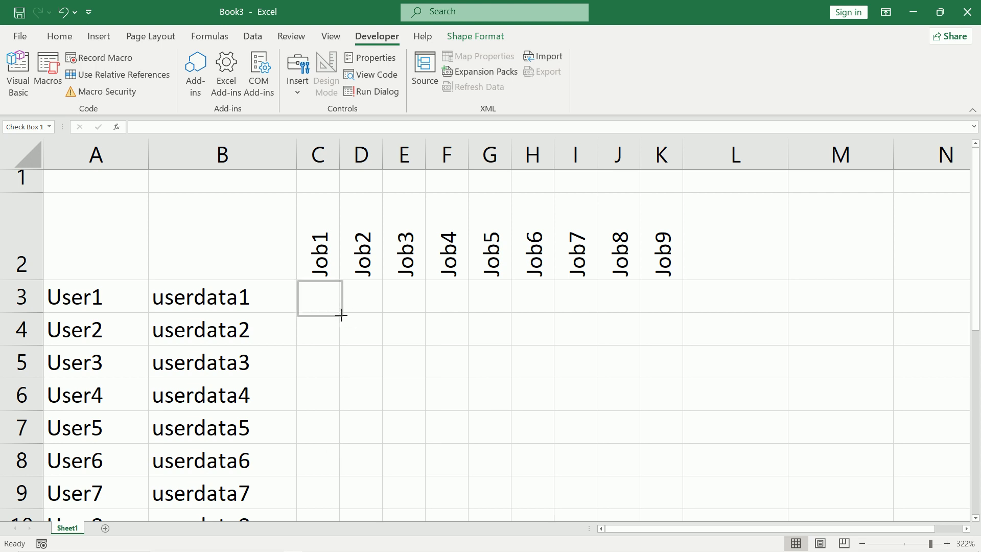
{"action": "key", "text": "ctrl+z"}
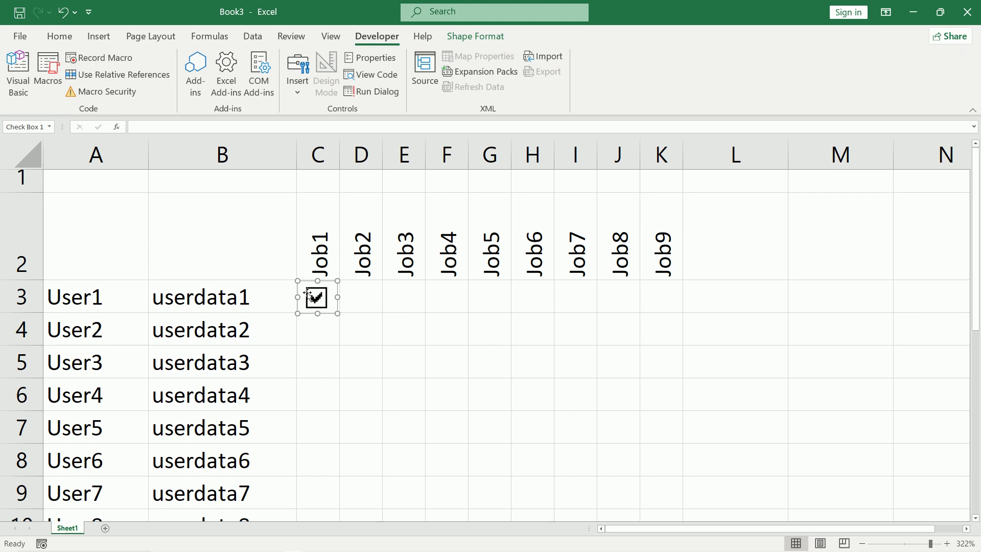
Step: Copy and paste the C3 check box and place the copy in D3 under Job2
{"action": "right_click", "coordinate": [308, 294]}
{"action": "left_click", "coordinate": [341, 320]}
{"action": "right_click", "coordinate": [330, 310]}
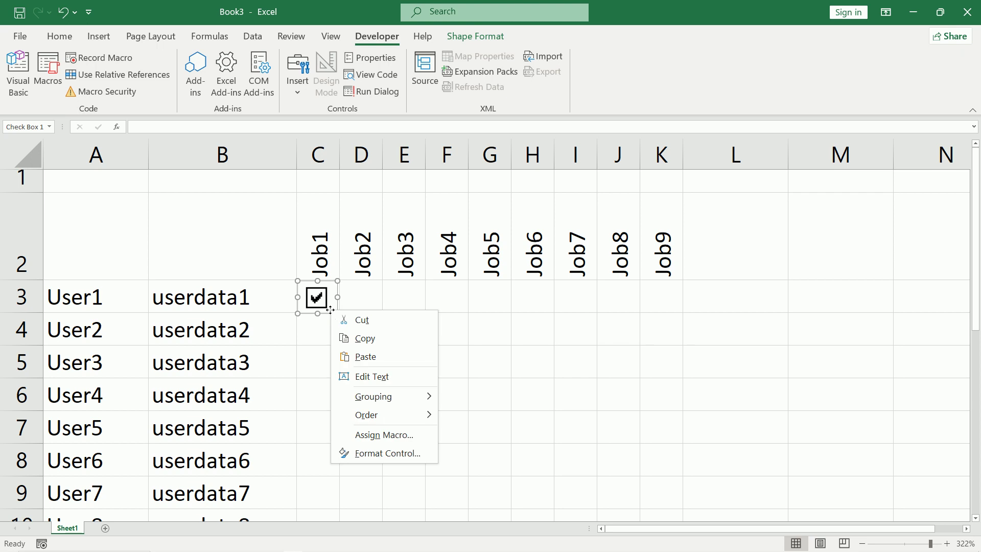
{"action": "left_click", "coordinate": [380, 358]}
{"action": "left_click_drag", "start_coordinate": [350, 308], "coordinate": [364, 278]}
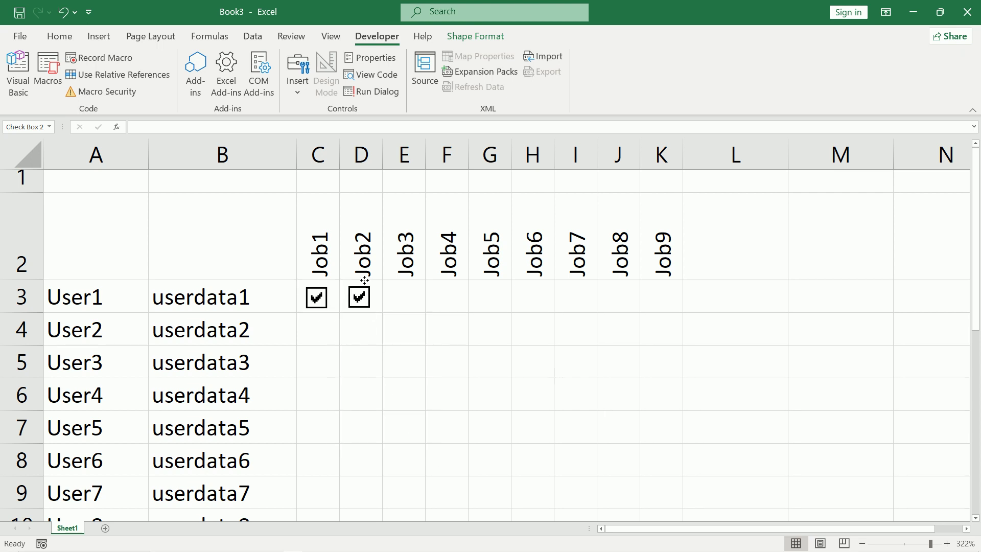
{"action": "left_click_drag", "start_coordinate": [364, 279], "coordinate": [365, 279]}
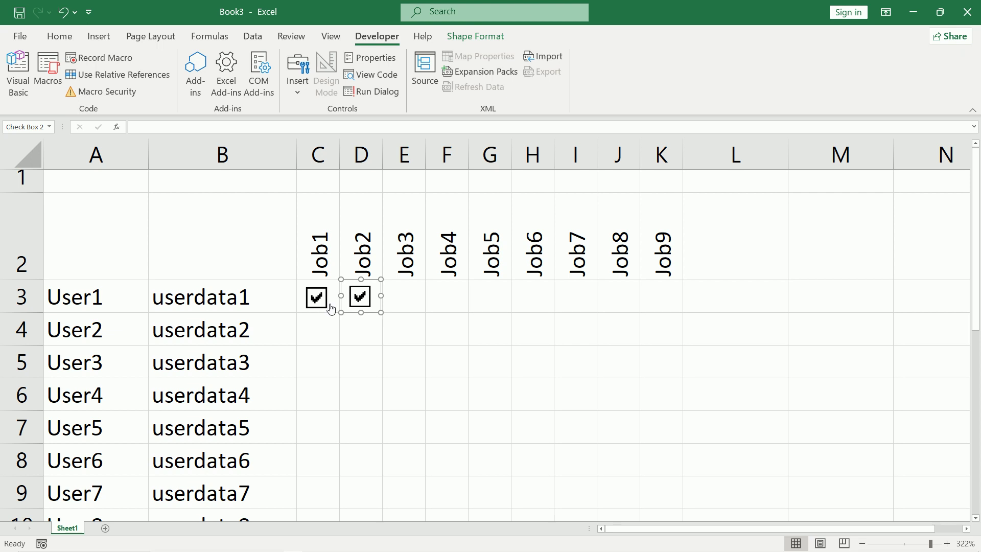
{"action": "left_click", "coordinate": [332, 309]}
{"action": "left_click", "coordinate": [333, 310]}
{"action": "left_click", "coordinate": [336, 310], "text": "ctrl"}
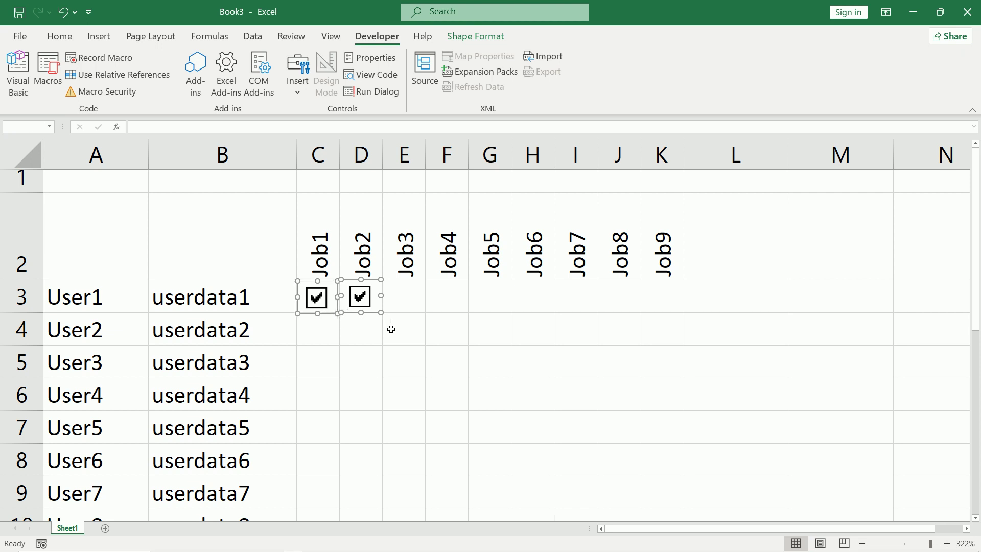
Step: Untick the Job2 check box and nudge it to sit inside D3
{"action": "left_click", "coordinate": [369, 316]}
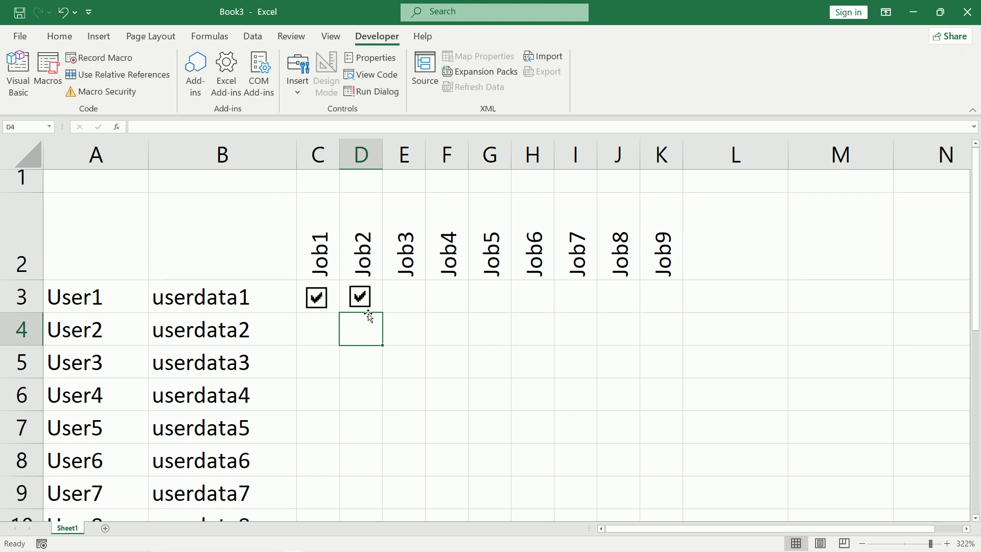
{"action": "left_click", "coordinate": [377, 297]}
{"action": "right_click", "coordinate": [380, 304]}
{"action": "key", "text": "Escape"}
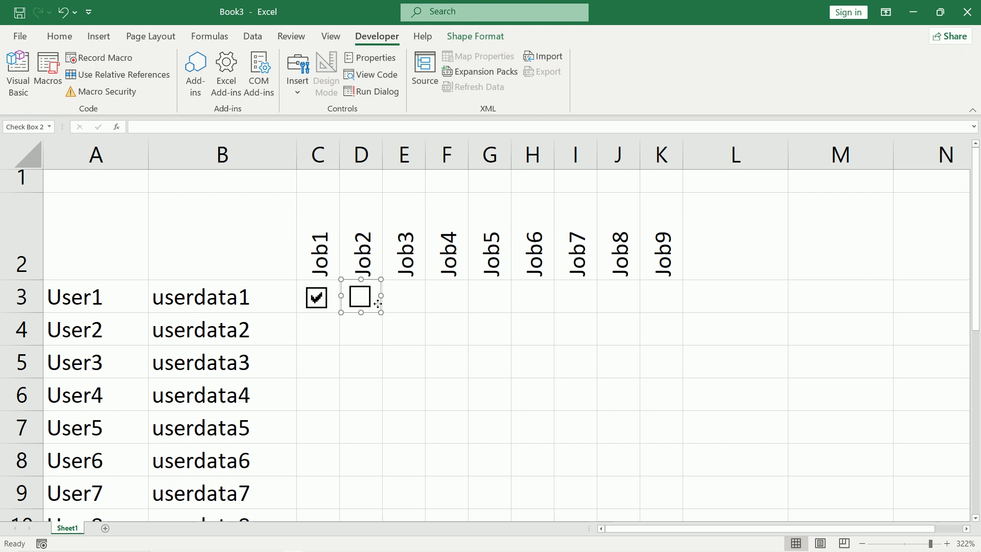
{"action": "left_click_drag", "start_coordinate": [379, 305], "coordinate": [377, 301]}
Step: Untick Job1 and nudge its C3 check box left into place, then tick Job2 again
{"action": "left_click", "coordinate": [332, 306]}
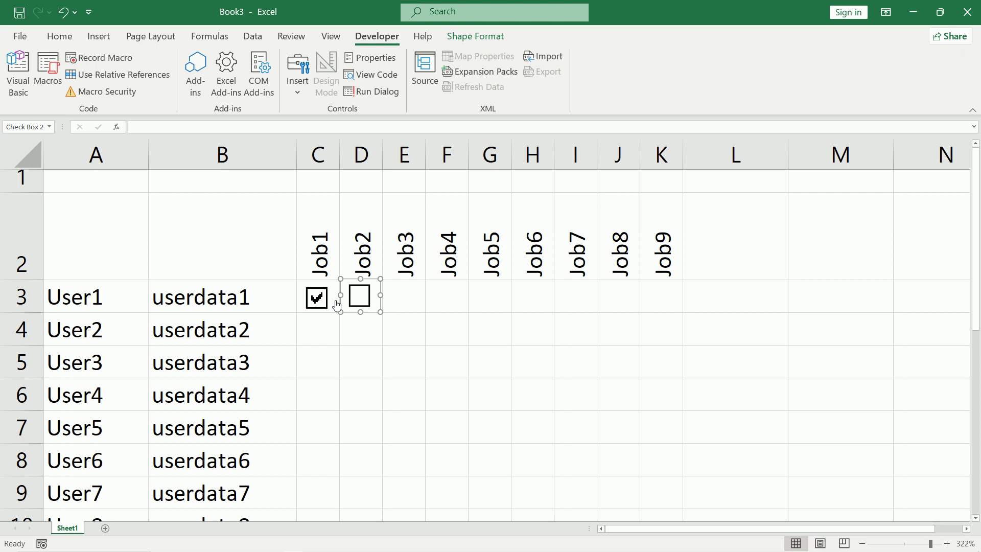
{"action": "right_click", "coordinate": [325, 309]}
{"action": "key", "text": "Escape"}
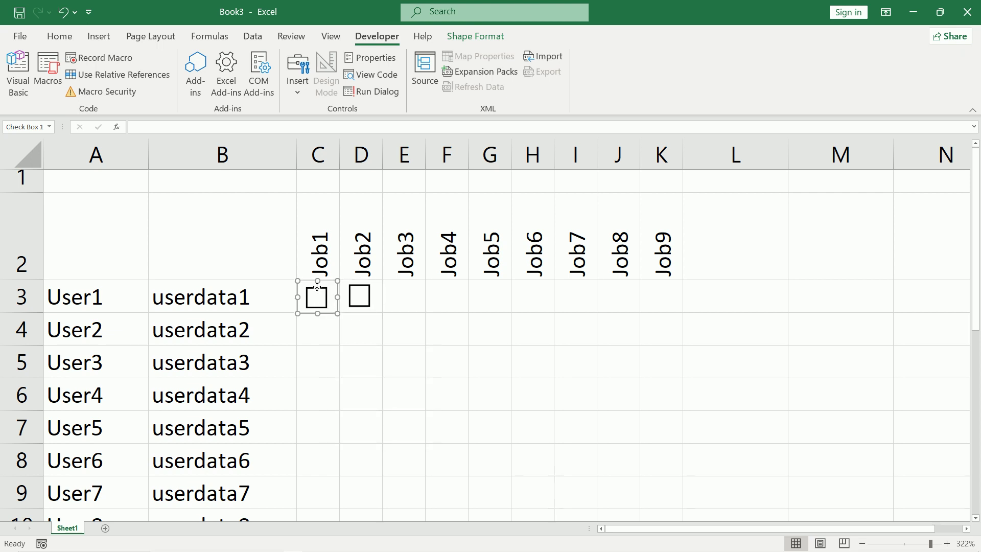
{"action": "left_click_drag", "start_coordinate": [317, 290], "coordinate": [319, 290]}
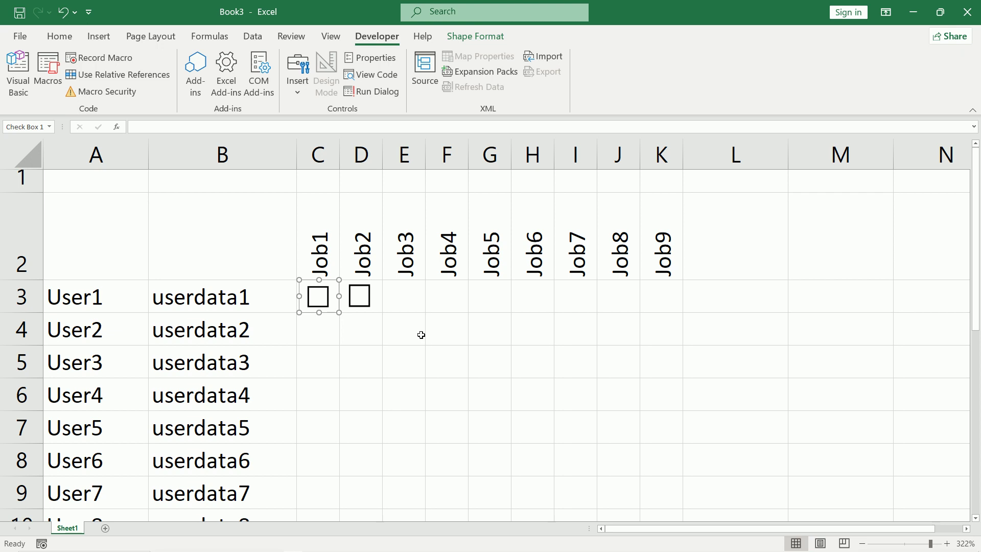
{"action": "key", "text": "Left"}
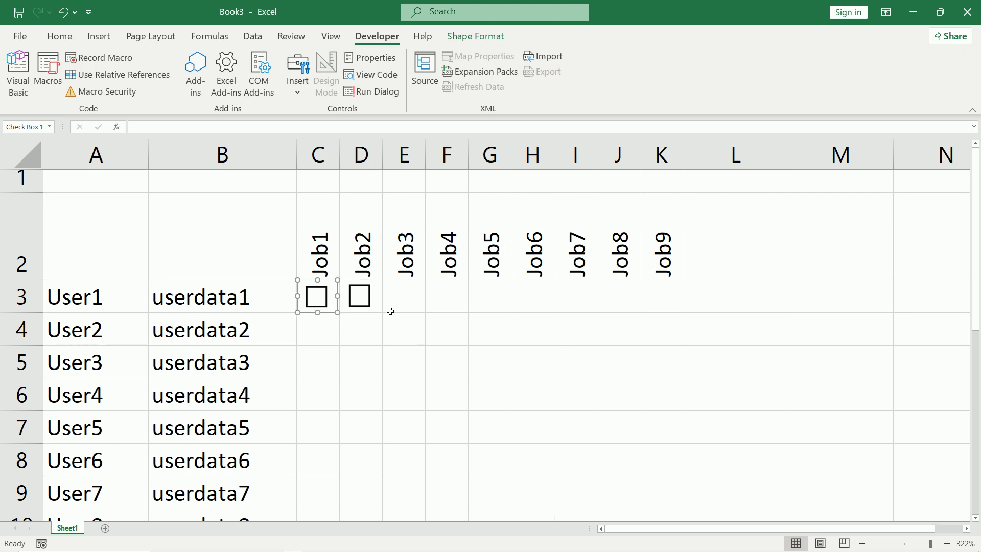
{"action": "left_click", "coordinate": [367, 307]}
{"action": "left_click", "coordinate": [370, 306], "text": "ctrl"}
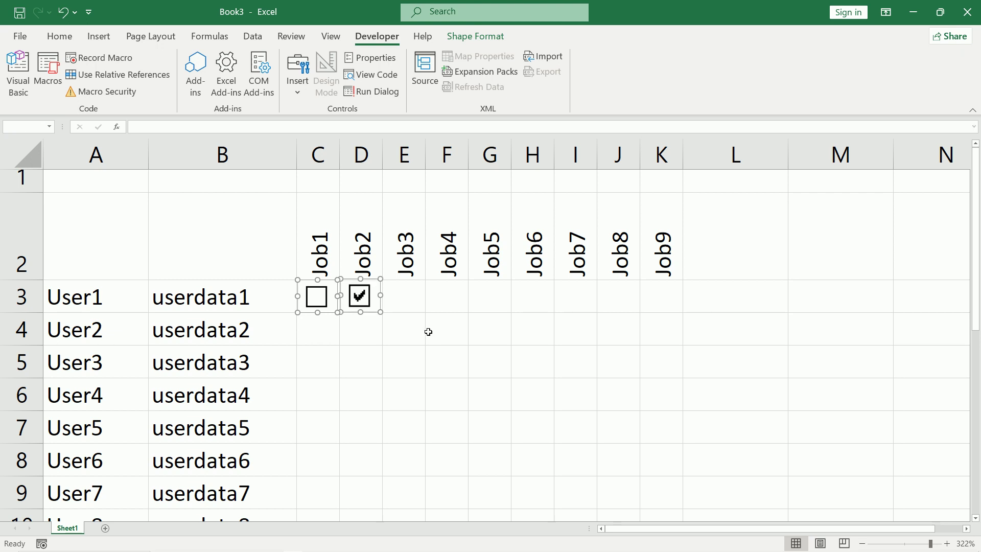
Step: Duplicate the C3 and D3 check boxes with Ctrl+D and place the copies in E3 and F3
{"action": "key", "text": "ctrl+d"}
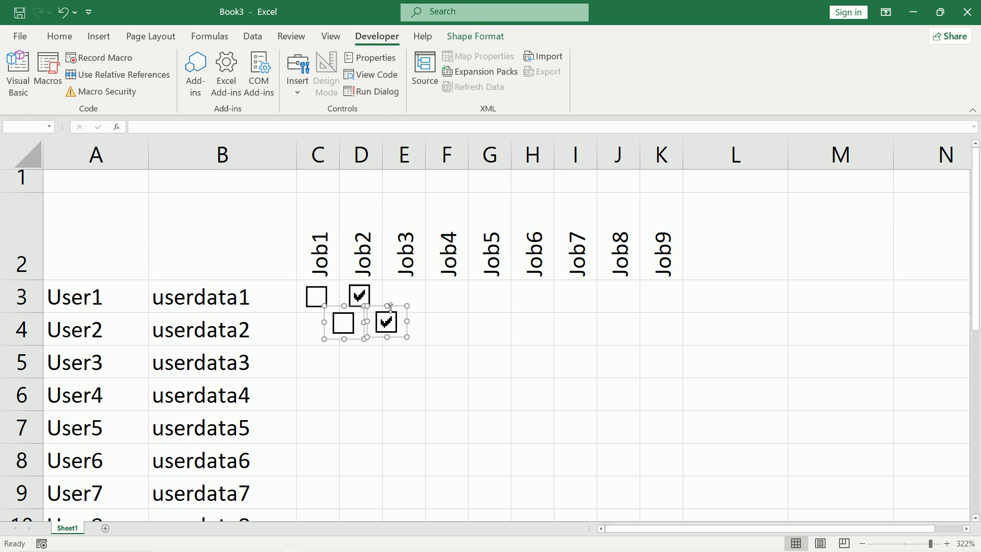
{"action": "left_click_drag", "start_coordinate": [400, 312], "coordinate": [450, 286]}
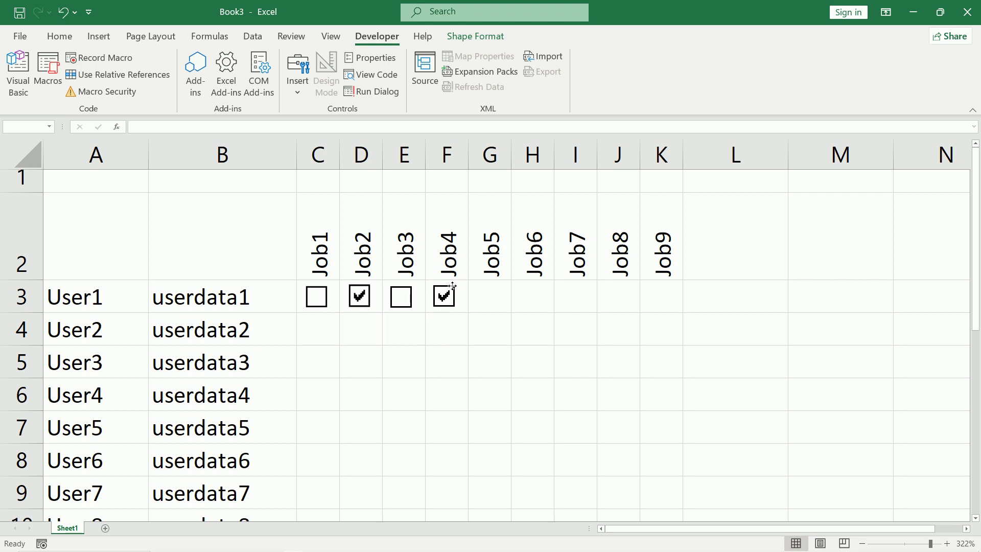
{"action": "key", "text": "Left"}
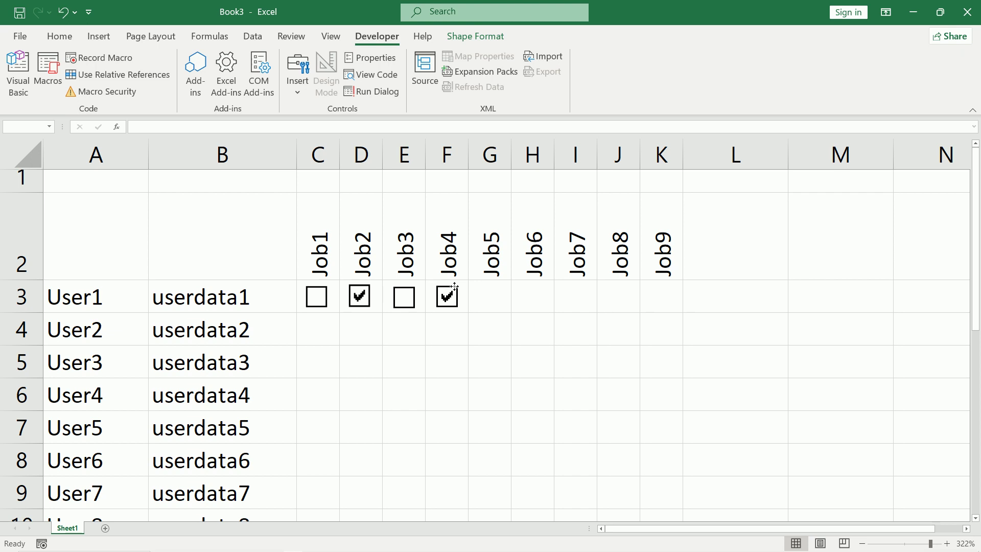
{"action": "left_click_drag", "start_coordinate": [451, 286], "coordinate": [453, 286]}
Step: Duplicate the four check boxes in C3:F3 and place the copies under Job5–Job8 in G3:J3
{"action": "left_click", "coordinate": [453, 286]}
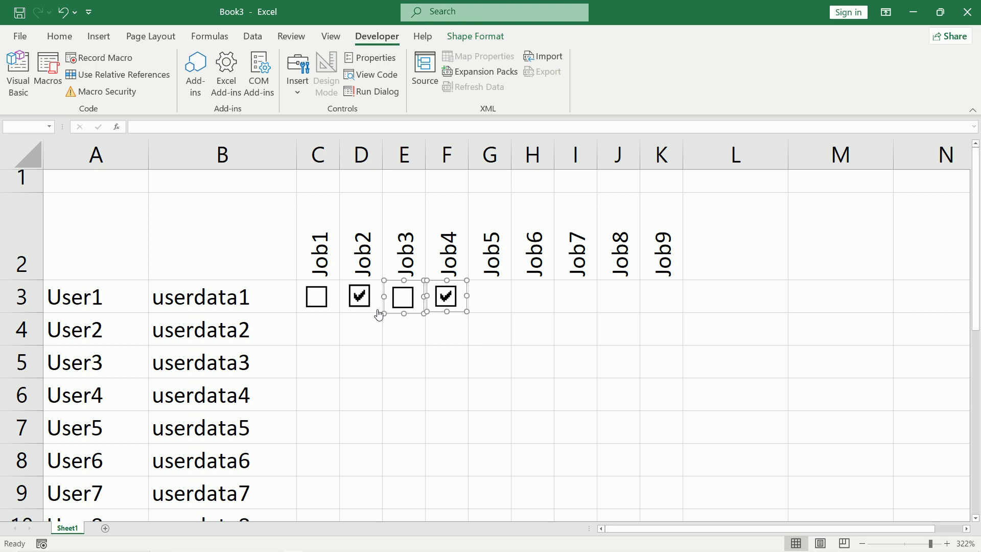
{"action": "left_click", "coordinate": [378, 310], "text": "ctrl"}
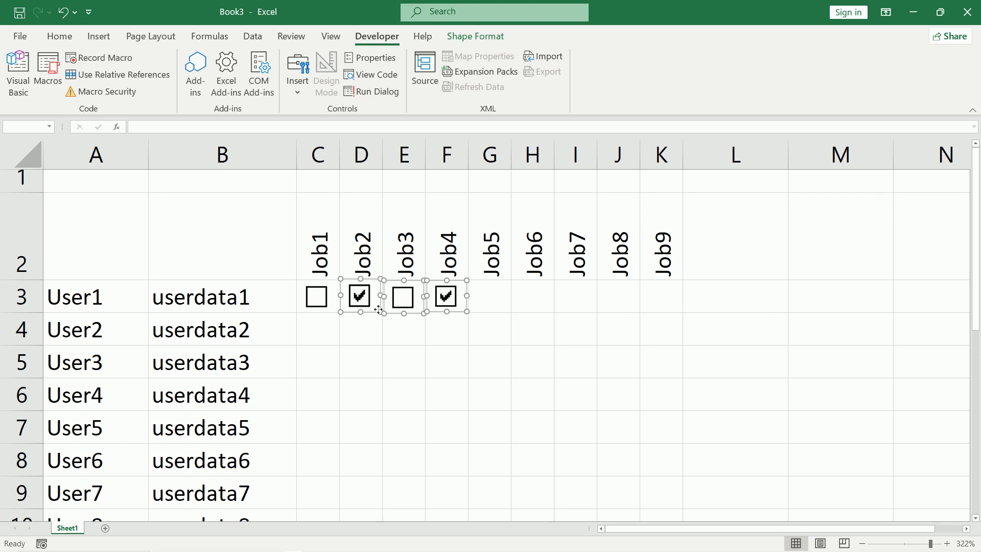
{"action": "left_click", "coordinate": [323, 310], "text": "ctrl"}
{"action": "key", "text": "ctrl+d"}
{"action": "left_click_drag", "start_coordinate": [411, 336], "coordinate": [557, 307]}
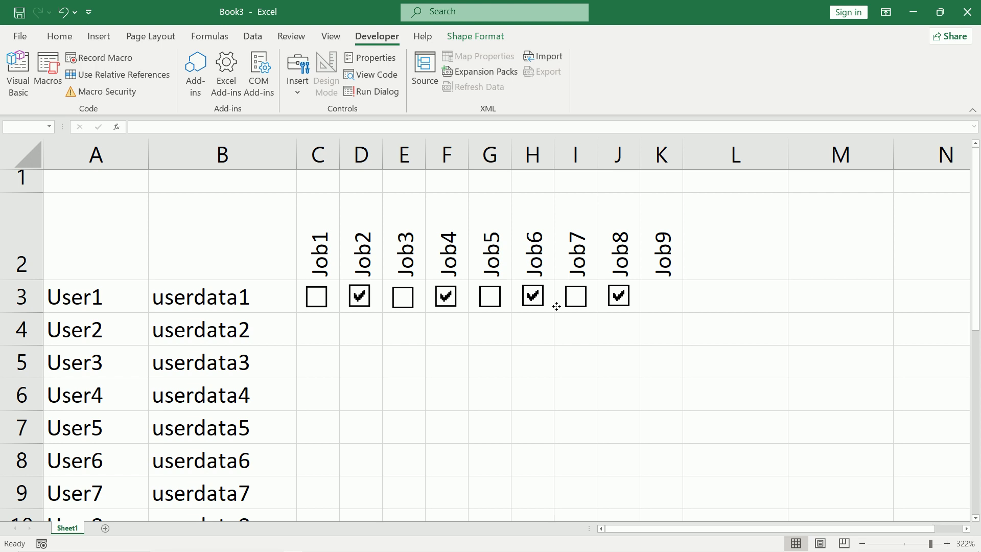
{"action": "left_click", "coordinate": [471, 357]}
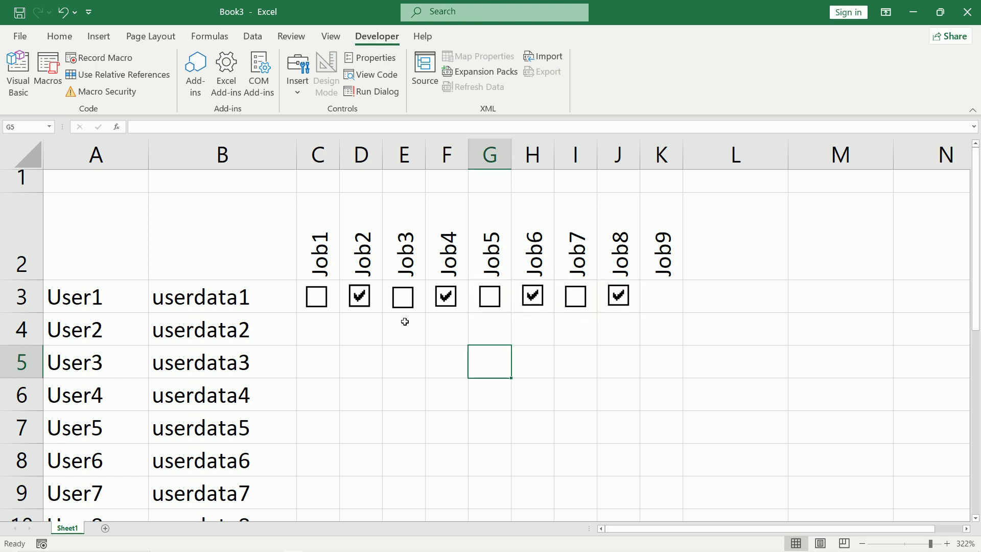
Step: Uncheck the Job2, Job4, Job6 and Job8 check boxes
{"action": "left_click", "coordinate": [361, 299]}
{"action": "left_click", "coordinate": [446, 301]}
{"action": "left_click", "coordinate": [533, 297]}
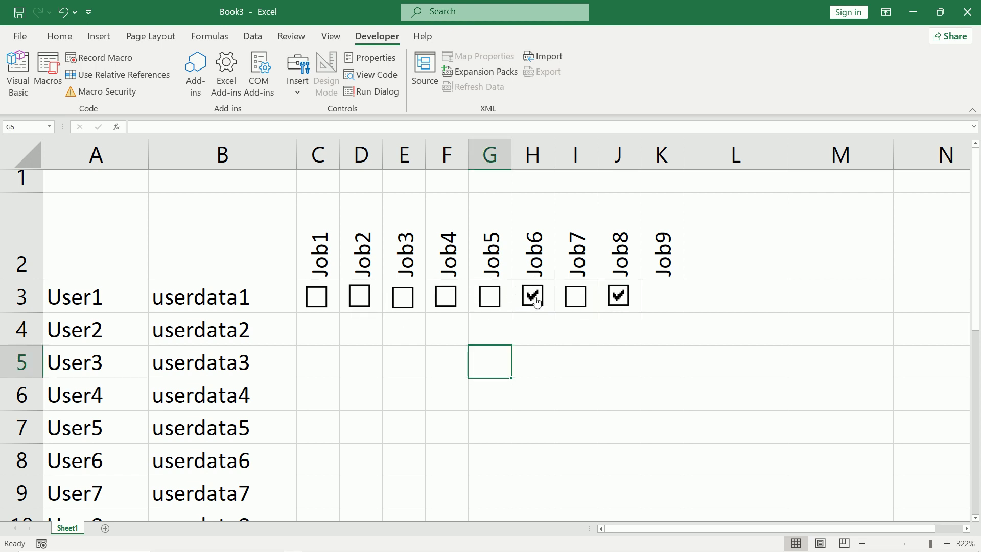
{"action": "left_click", "coordinate": [620, 297]}
Step: Paste more check box copies into row 3 from K3 under Job9 onward
{"action": "right_click", "coordinate": [620, 306]}
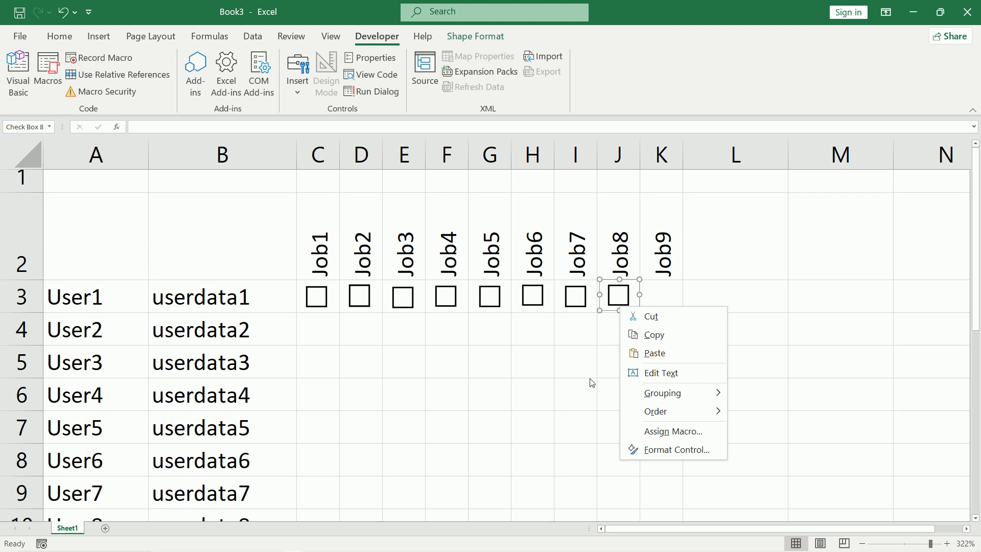
{"action": "key", "text": "Escape"}
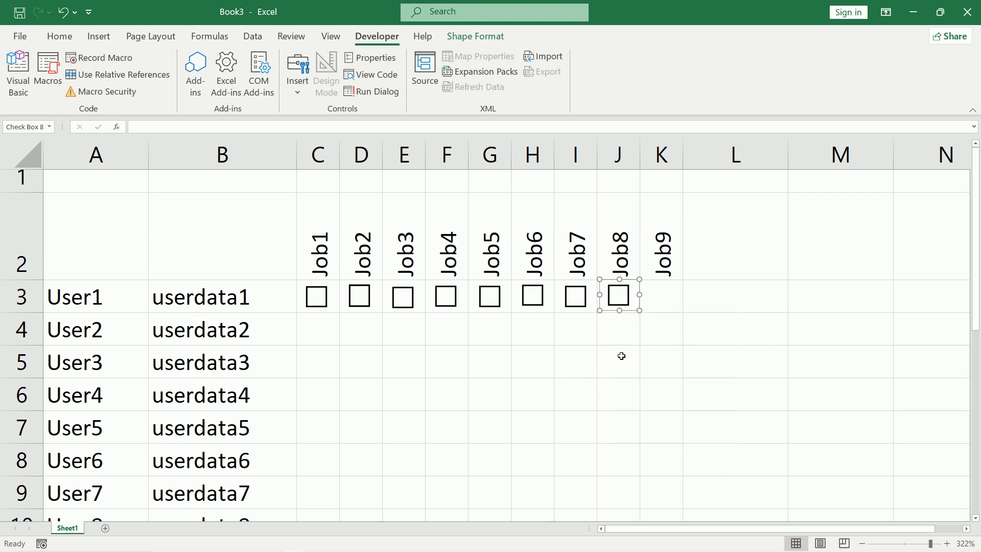
{"action": "key", "text": "ctrl+v"}
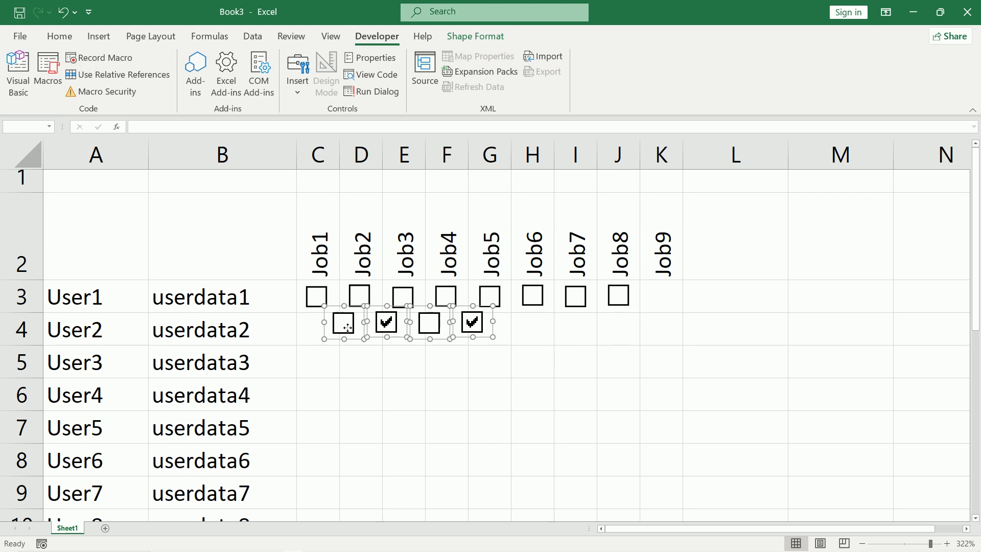
{"action": "mouse_move", "coordinate": [355, 326]}
{"action": "left_mouse_down"}
{"action": "mouse_move", "coordinate": [327, 332]}
{"action": "mouse_move", "coordinate": [673, 299]}
{"action": "left_mouse_up"}
{"action": "left_click", "coordinate": [739, 262]}
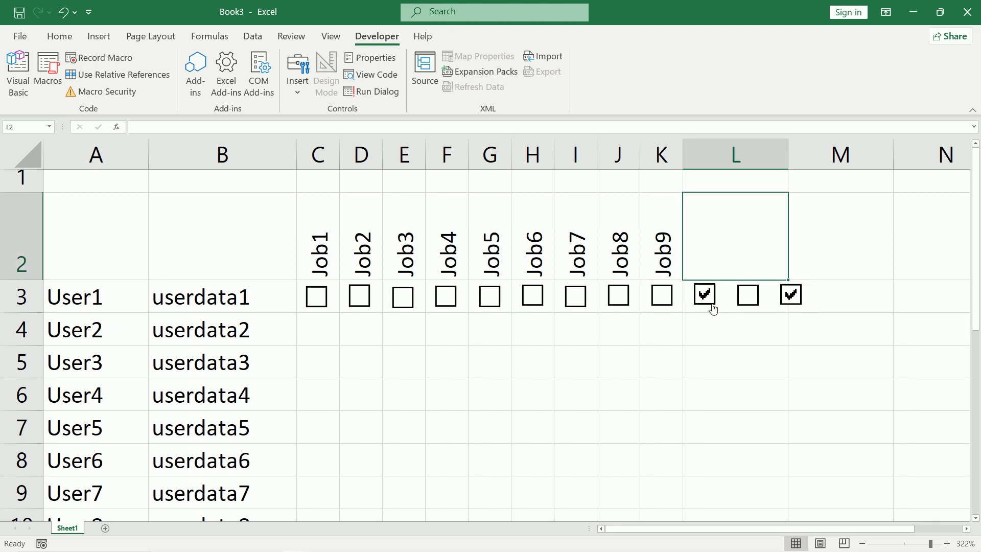
Step: Clear the extra ticks and delete the surplus checkbox in M3
{"action": "left_click", "coordinate": [714, 309]}
{"action": "left_click", "coordinate": [827, 306]}
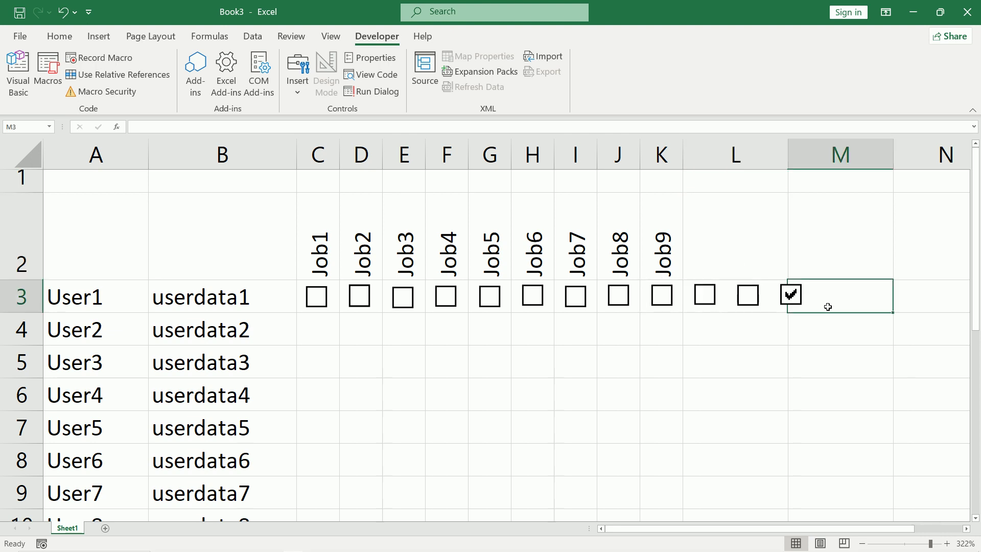
{"action": "right_click", "coordinate": [792, 295]}
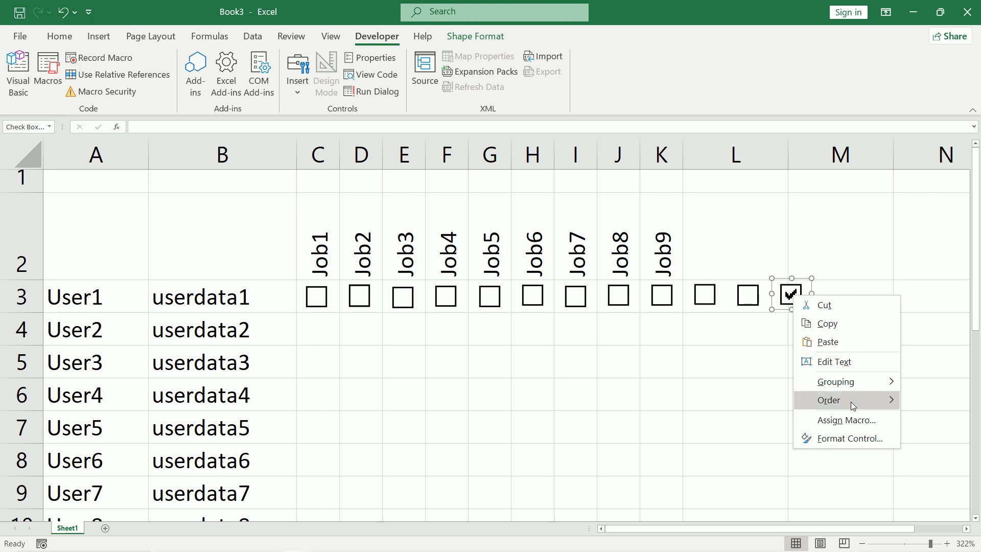
{"action": "left_click", "coordinate": [863, 271]}
{"action": "key", "text": "Delete"}
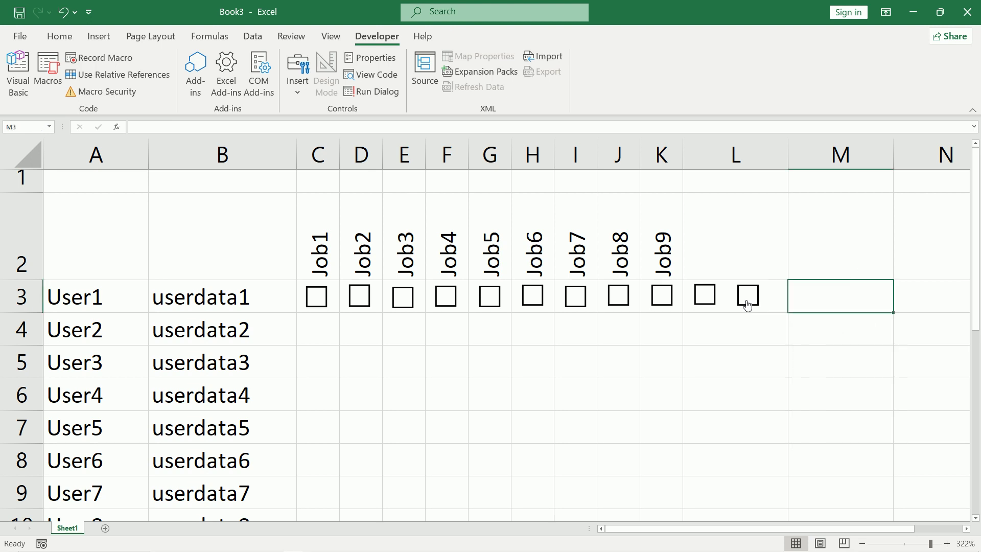
Step: Delete the remaining two surplus checkboxes in column L, row 3
{"action": "right_click", "coordinate": [751, 304]}
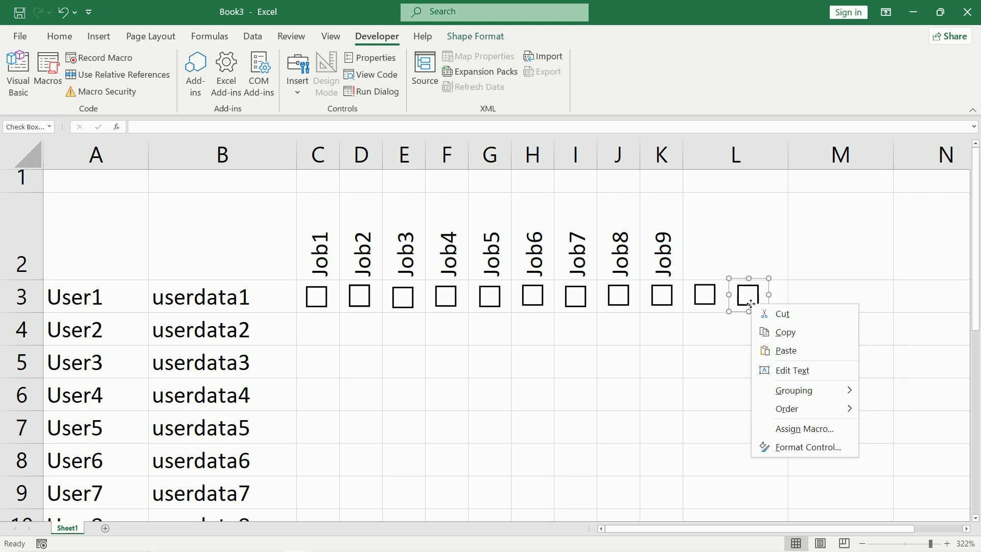
{"action": "left_click", "coordinate": [729, 344]}
{"action": "key", "text": "Delete"}
{"action": "right_click", "coordinate": [713, 310]}
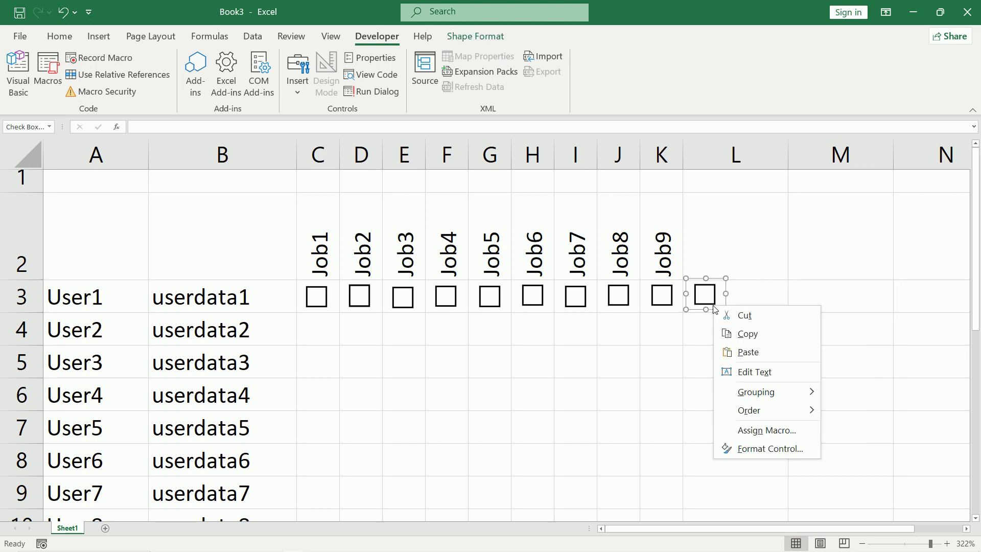
{"action": "left_click", "coordinate": [762, 302]}
{"action": "key", "text": "Delete"}
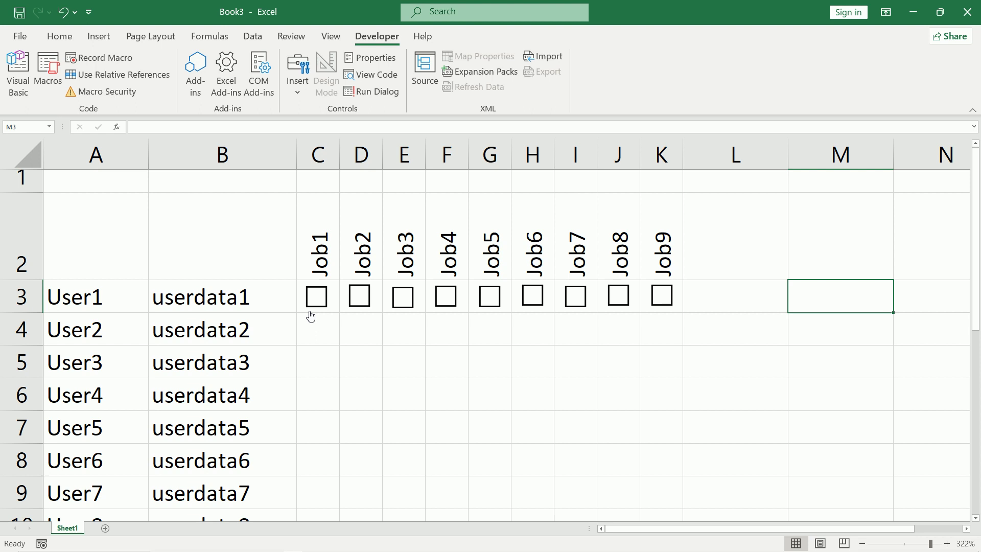
Step: Select the row 3 checkboxes under Job1 through Job9 together, leaving Job2 unticked
{"action": "right_click", "coordinate": [324, 307]}
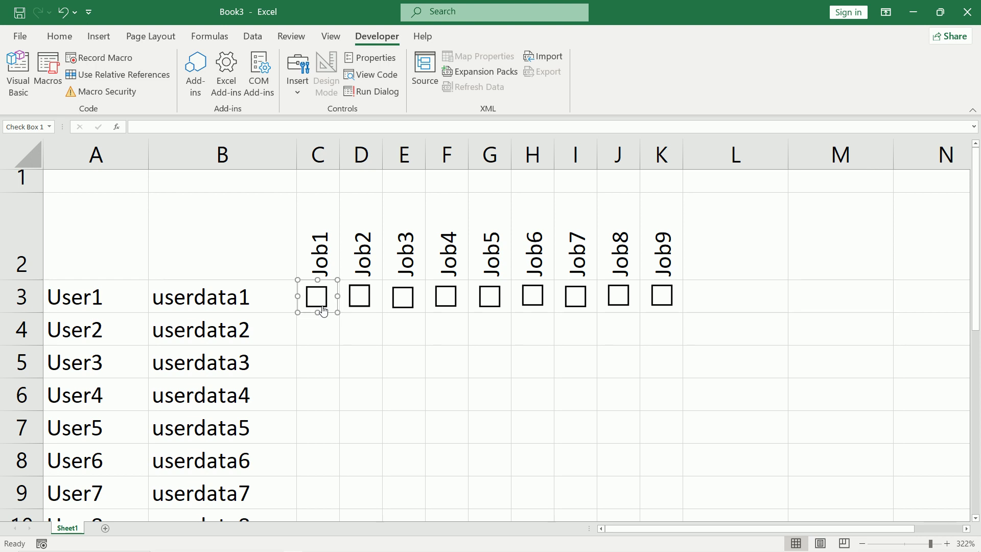
{"action": "left_click", "coordinate": [371, 296]}
{"action": "left_click", "coordinate": [369, 307]}
{"action": "left_click", "coordinate": [369, 306]}
{"action": "left_click", "coordinate": [369, 307], "text": "ctrl"}
{"action": "left_click", "coordinate": [407, 308], "text": "ctrl"}
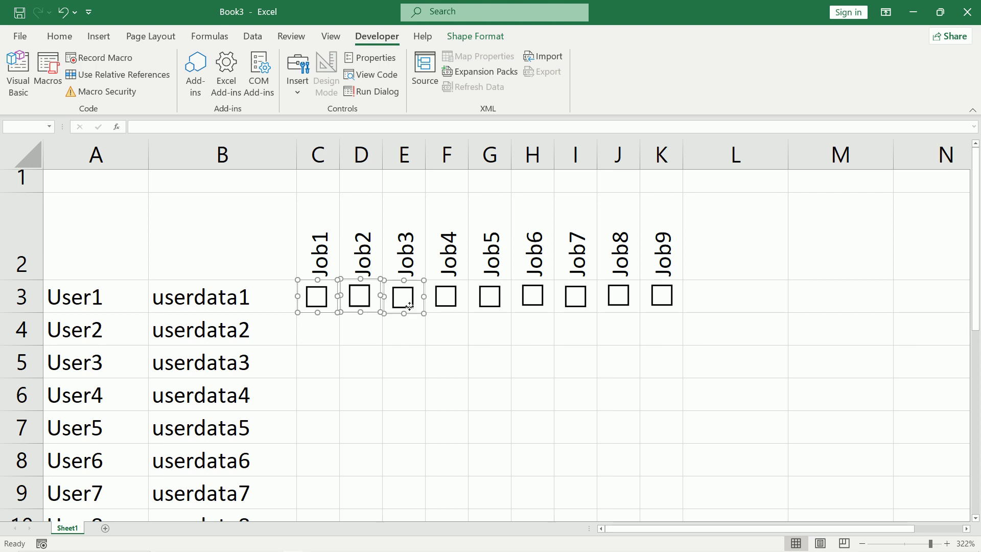
{"action": "left_click", "coordinate": [450, 307], "text": "ctrl"}
{"action": "left_click", "coordinate": [500, 310], "text": "ctrl"}
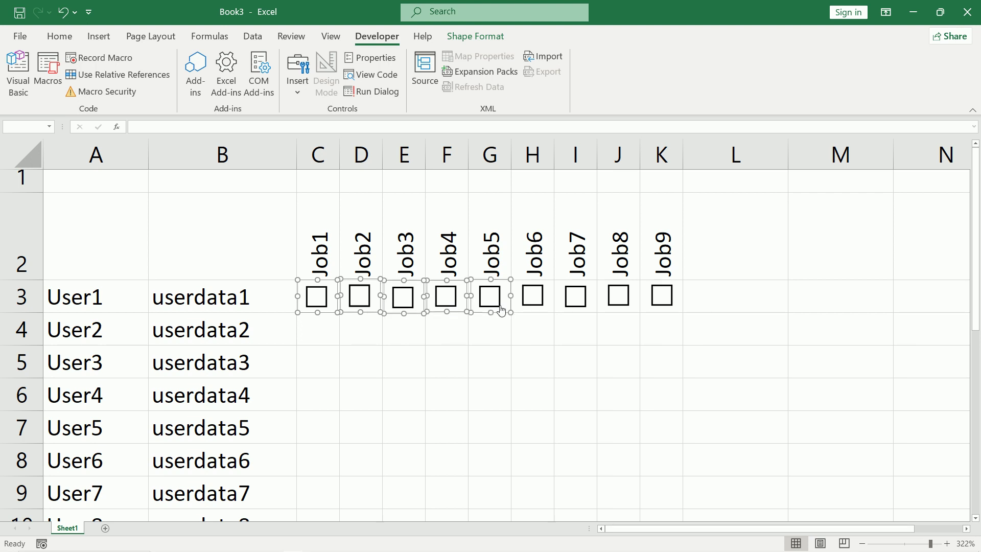
{"action": "left_click", "coordinate": [541, 311], "text": "ctrl"}
{"action": "left_click", "coordinate": [575, 312], "text": "ctrl"}
{"action": "left_click", "coordinate": [626, 316], "text": "ctrl"}
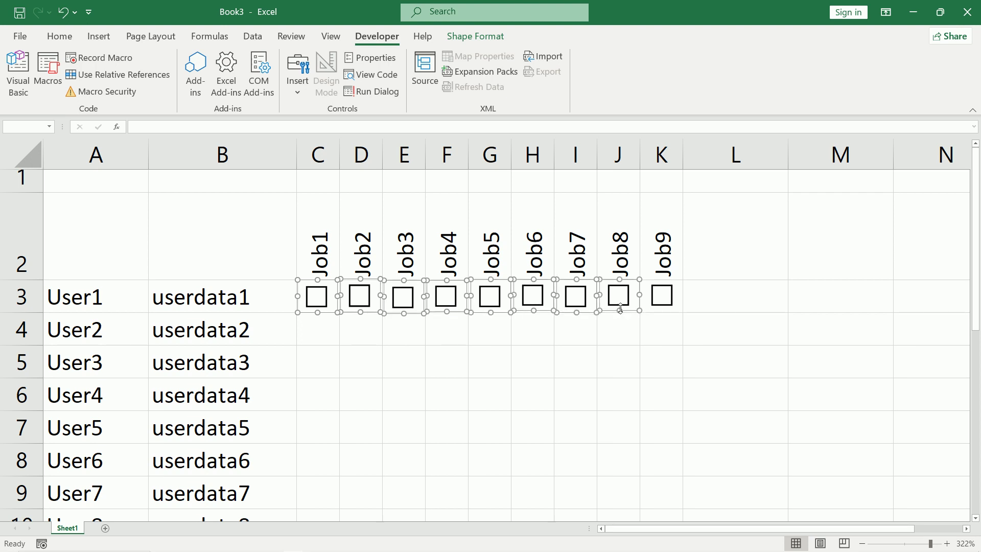
{"action": "left_click", "coordinate": [664, 311], "text": "ctrl"}
Step: Duplicate the nine checkboxes into row 4 for User2 and row 5 for User3
{"action": "key", "text": "ctrl+d"}
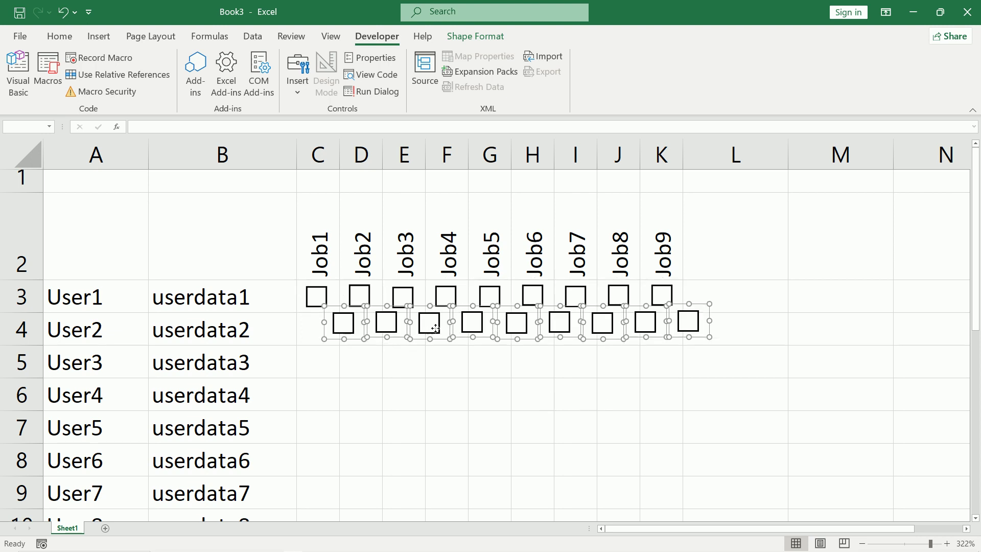
{"action": "left_click_drag", "start_coordinate": [434, 326], "coordinate": [408, 333]}
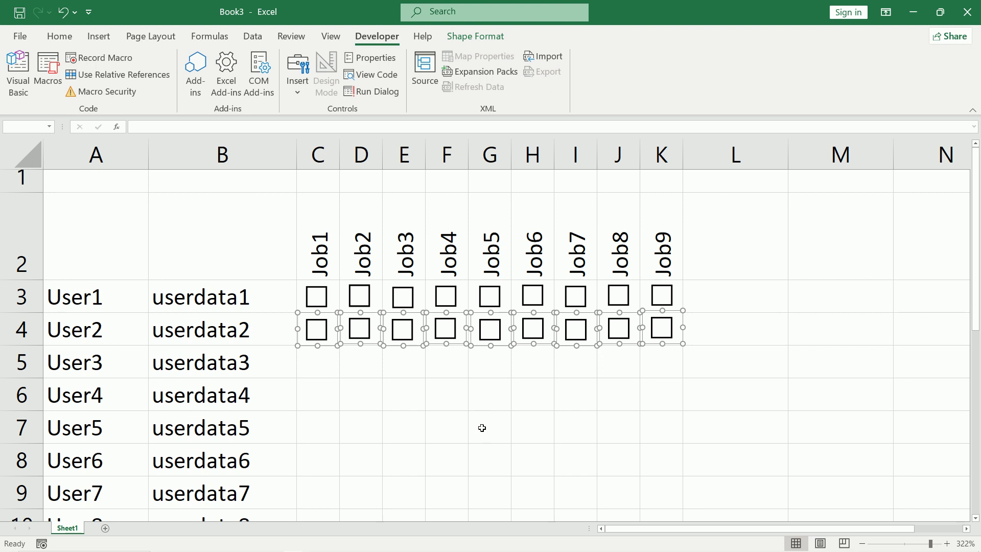
{"action": "key", "text": "ctrl+d"}
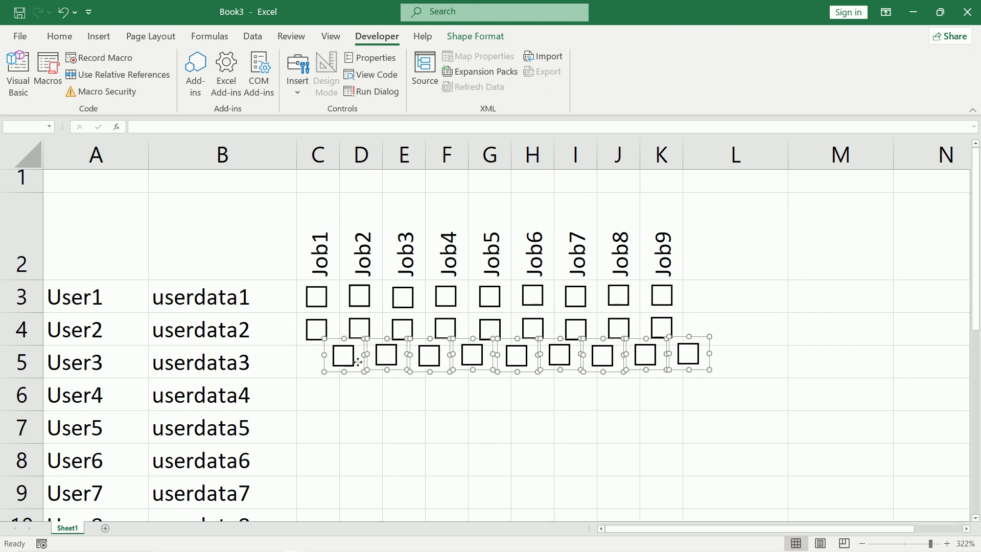
{"action": "left_click_drag", "start_coordinate": [352, 360], "coordinate": [331, 366]}
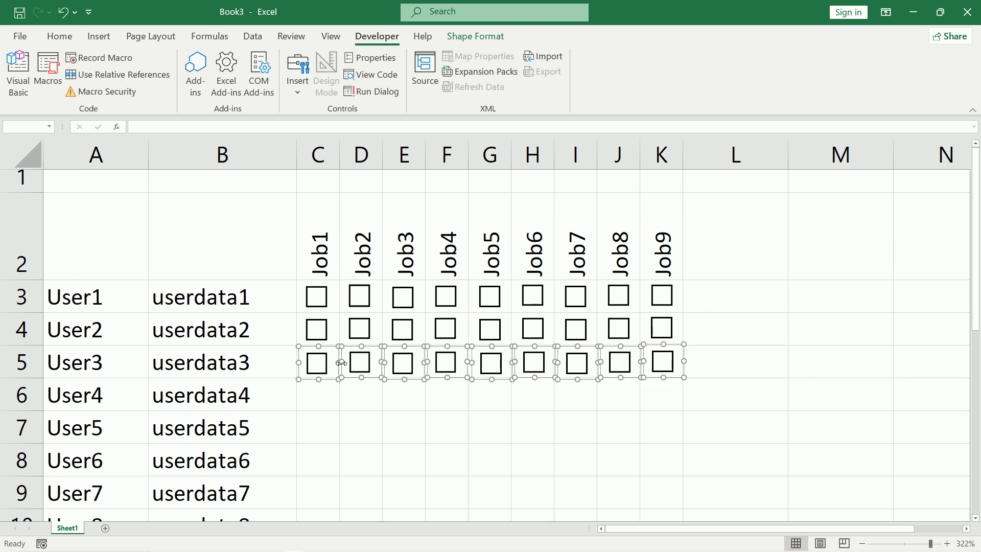
Step: Tick User2's Job1 box and add the Job1–Job5 checkboxes in rows 3–4 to the selection
{"action": "left_click", "coordinate": [325, 332]}
{"action": "left_click", "coordinate": [326, 331], "text": "ctrl"}
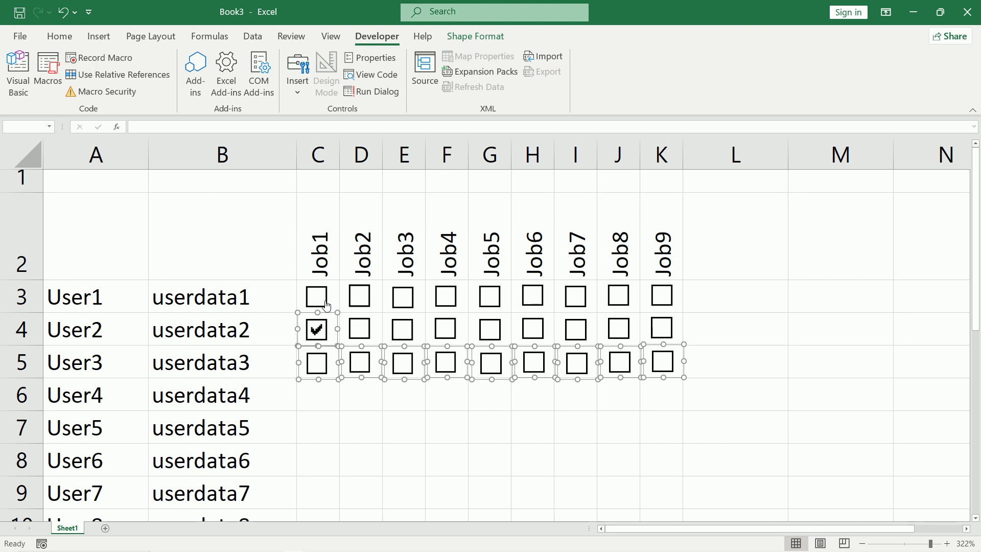
{"action": "left_click", "coordinate": [327, 304], "text": "ctrl"}
{"action": "left_click", "coordinate": [359, 302], "text": "ctrl"}
{"action": "left_click", "coordinate": [368, 331], "text": "ctrl"}
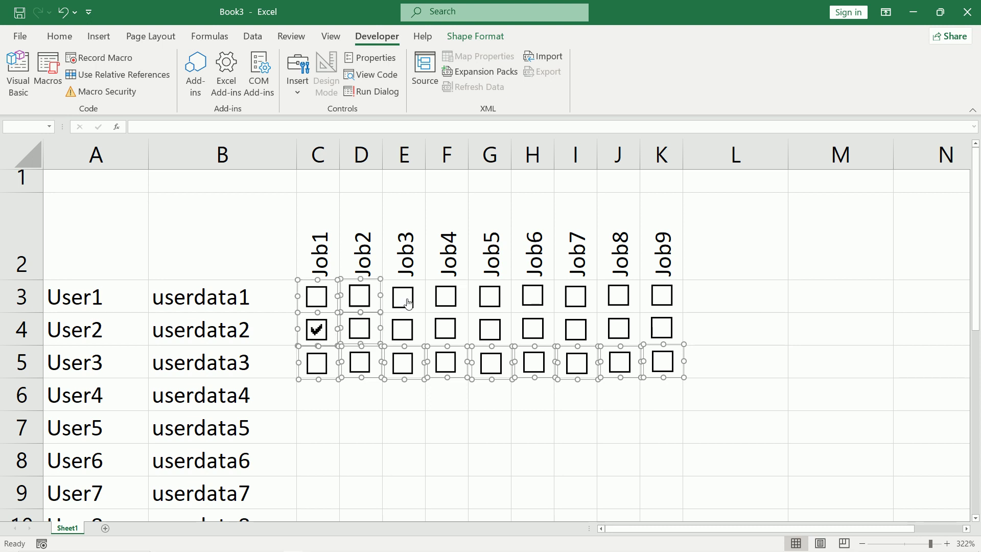
{"action": "left_click", "coordinate": [408, 306], "text": "ctrl"}
{"action": "left_click", "coordinate": [409, 333], "text": "ctrl"}
{"action": "left_click", "coordinate": [454, 302], "text": "ctrl"}
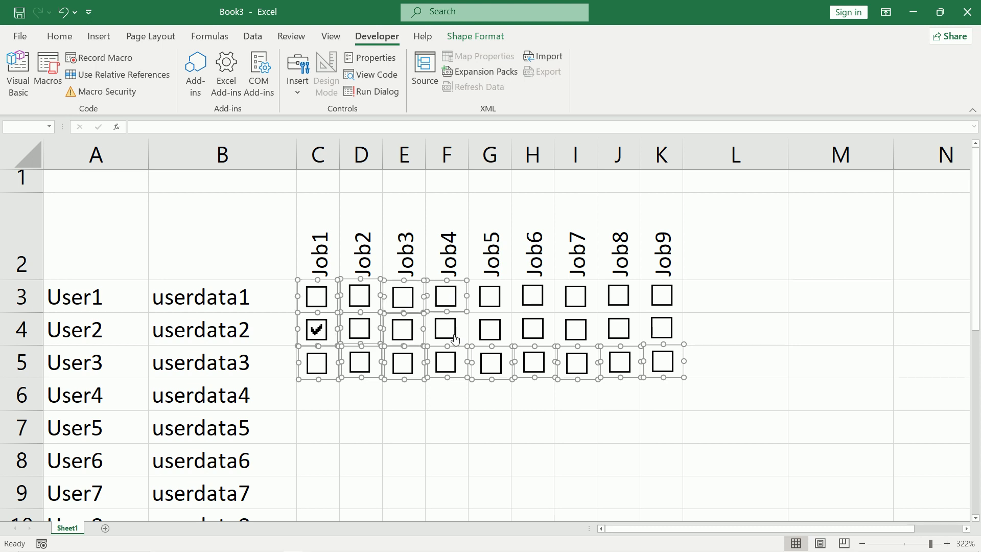
{"action": "left_click", "coordinate": [453, 335], "text": "ctrl"}
{"action": "left_click", "coordinate": [499, 299], "text": "ctrl"}
{"action": "left_click", "coordinate": [502, 340], "text": "ctrl"}
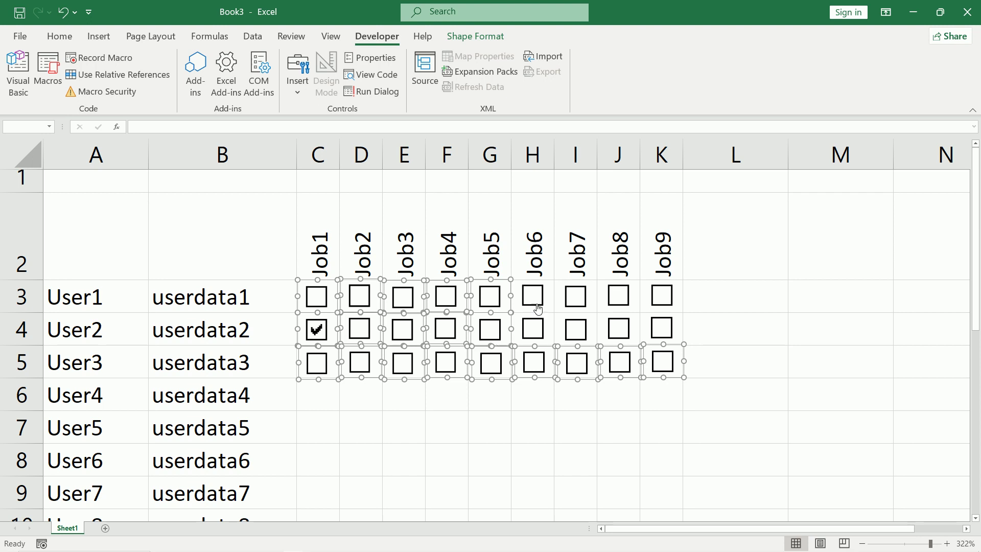
Step: Add the Job6–Job9 checkboxes in rows 3–4, completing the 27-box selection
{"action": "left_click", "coordinate": [537, 307], "text": "ctrl"}
{"action": "left_click", "coordinate": [535, 328], "text": "ctrl"}
{"action": "left_click", "coordinate": [582, 308], "text": "ctrl"}
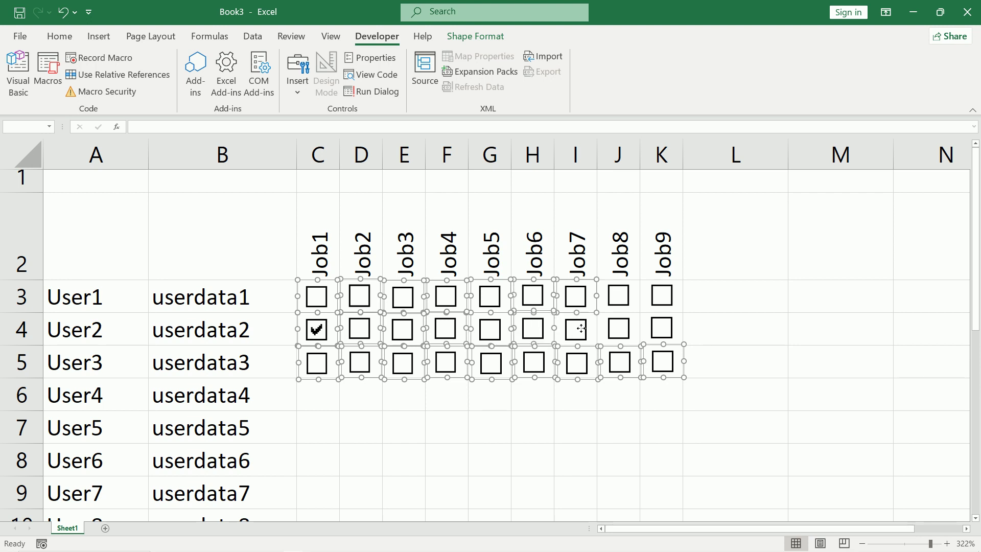
{"action": "left_click", "coordinate": [582, 328], "text": "ctrl"}
{"action": "left_click", "coordinate": [625, 308], "text": "ctrl"}
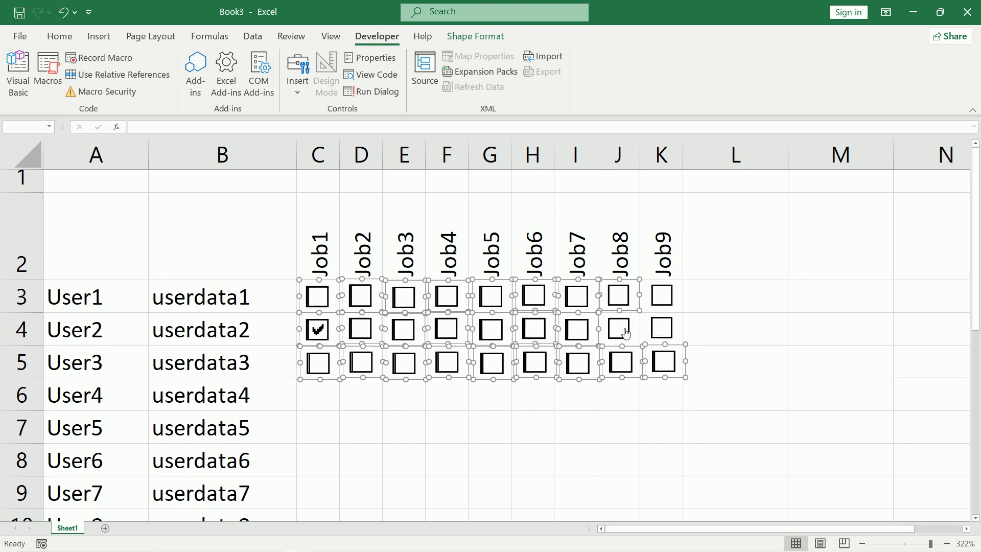
{"action": "left_click", "coordinate": [624, 330], "text": "ctrl"}
{"action": "left_click", "coordinate": [663, 299], "text": "ctrl"}
{"action": "left_click", "coordinate": [666, 330], "text": "ctrl"}
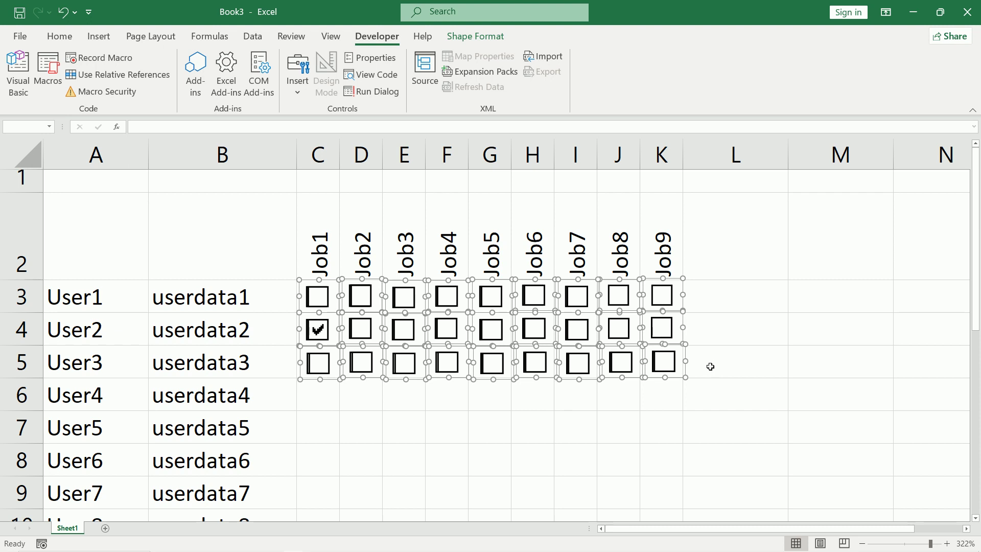
Step: Duplicate the 27 selected checkboxes into rows 6–8, aligned with the job columns
{"action": "key", "text": "ctrl+d"}
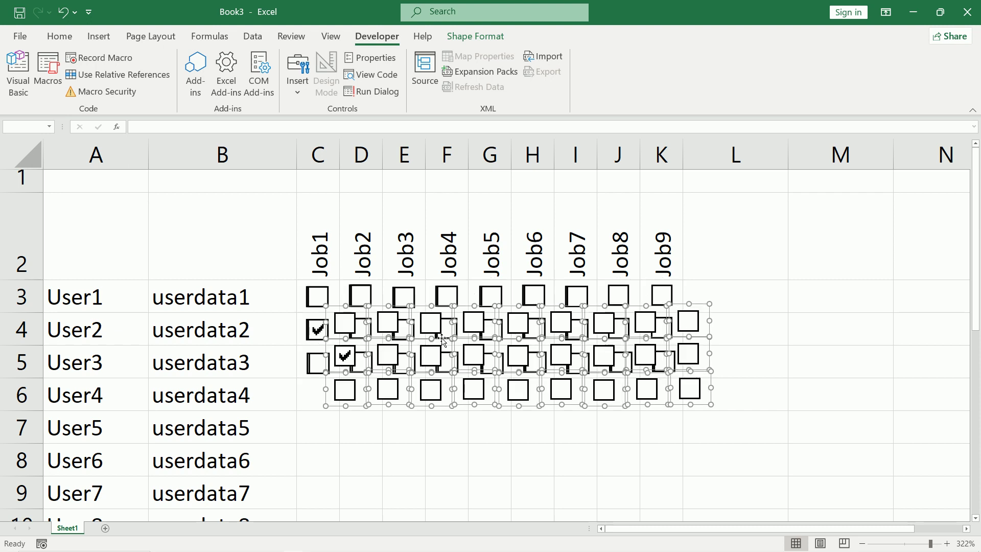
{"action": "mouse_move", "coordinate": [437, 344]}
{"action": "left_mouse_down"}
{"action": "mouse_move", "coordinate": [425, 409]}
{"action": "mouse_move", "coordinate": [415, 405]}
{"action": "left_mouse_up"}
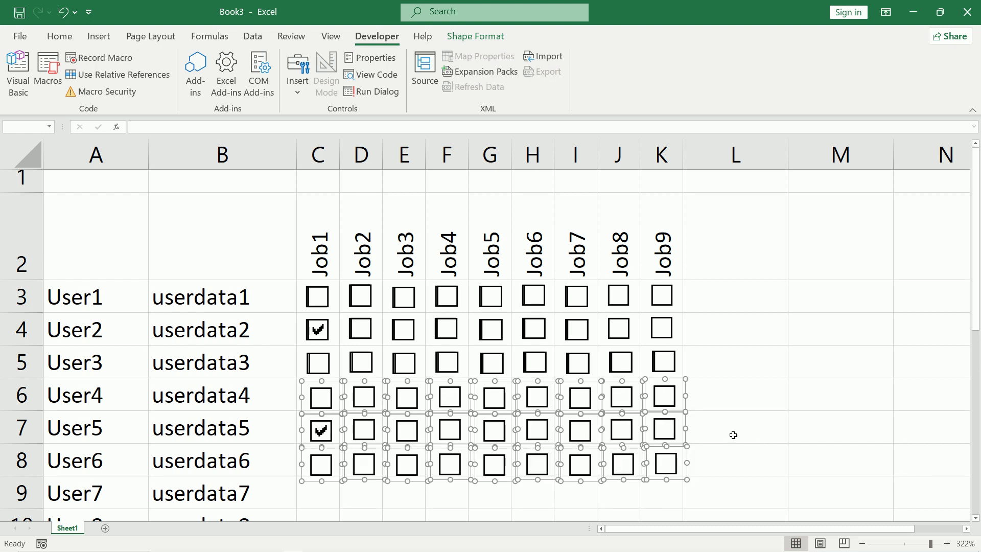
{"action": "key", "text": "Escape"}
Step: Copy the checkbox block into rows 9–11, then again into rows 12–14
{"action": "left_click", "coordinate": [317, 408]}
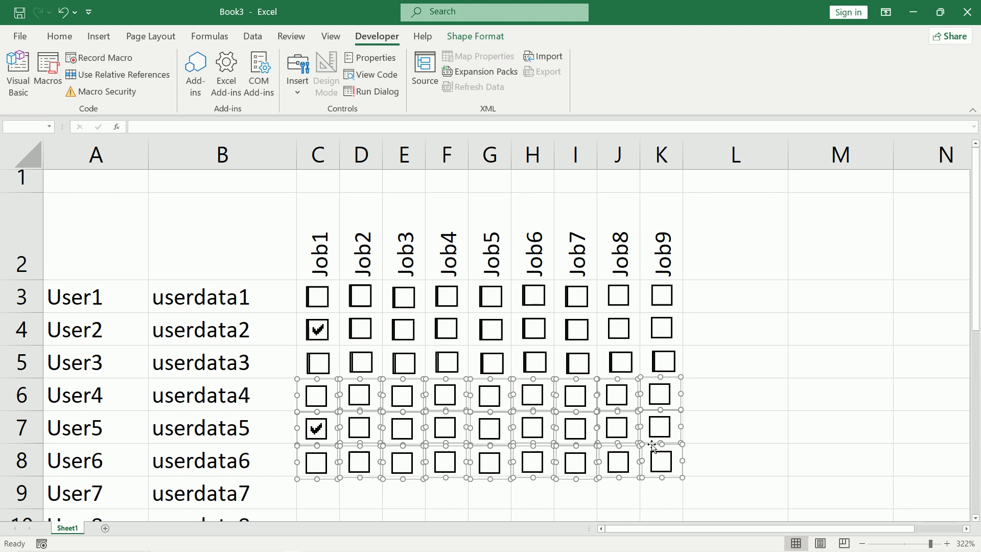
{"action": "scroll", "coordinate": [730, 376], "scroll_direction": "down", "scroll_amount": 2}
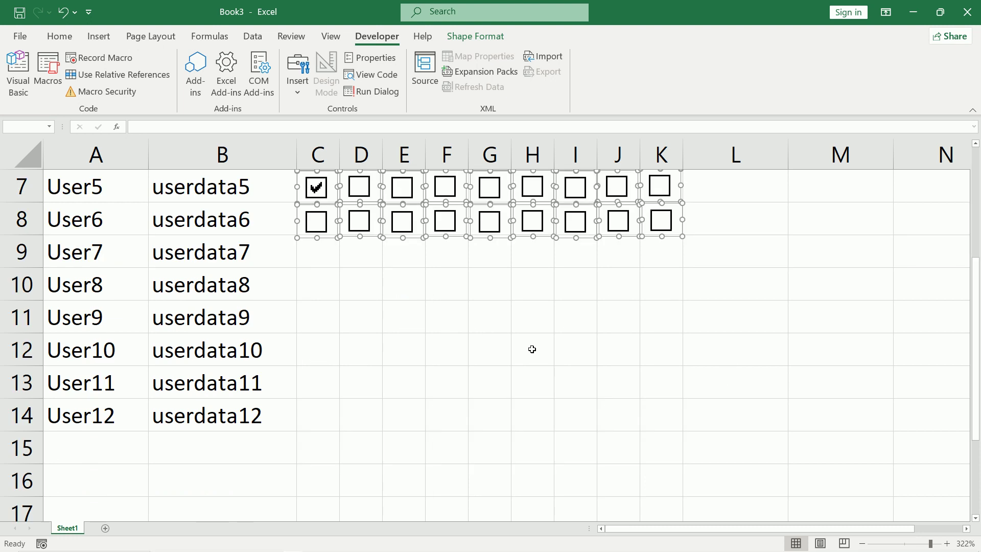
{"action": "key", "text": "ctrl+d"}
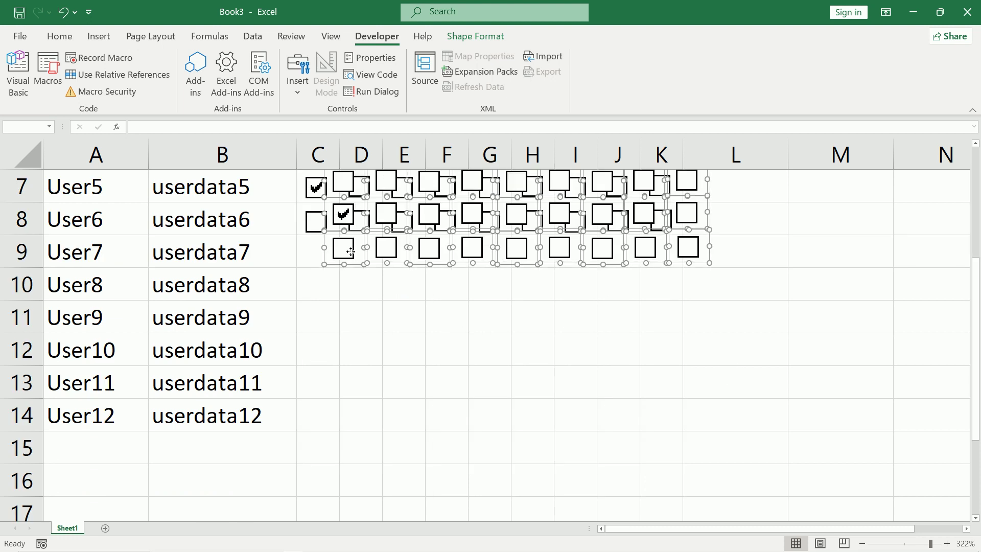
{"action": "left_click_drag", "start_coordinate": [350, 252], "coordinate": [324, 325]}
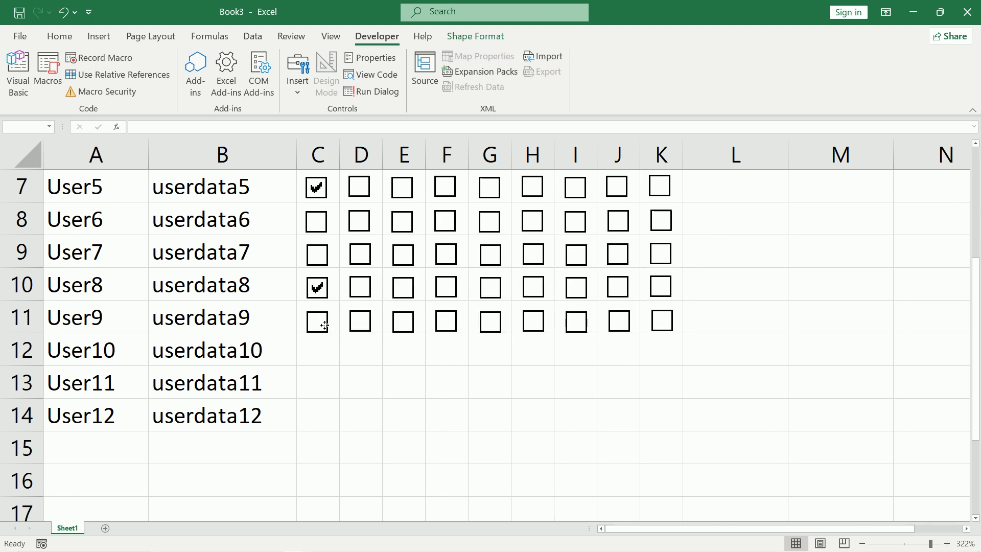
{"action": "left_click", "coordinate": [324, 326]}
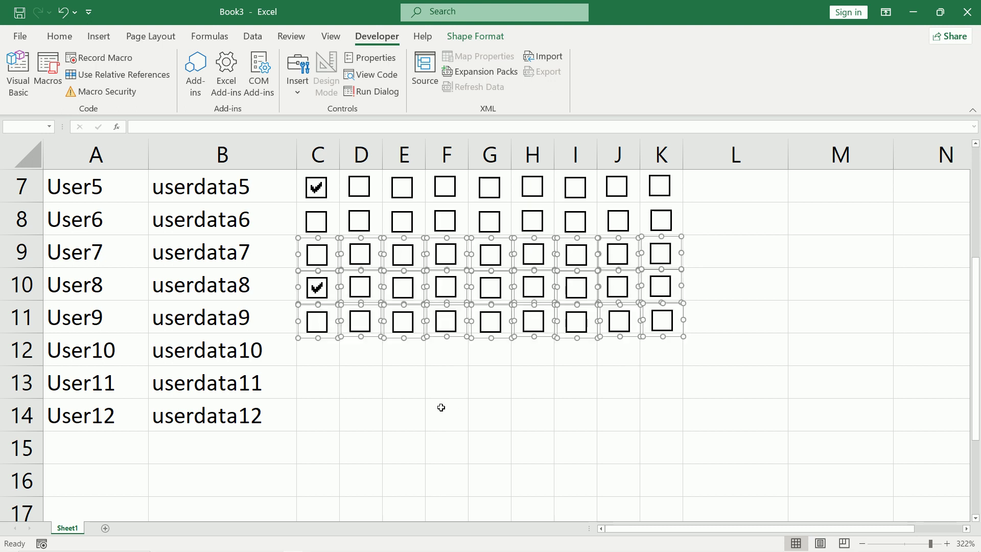
{"action": "key", "text": "ctrl+d"}
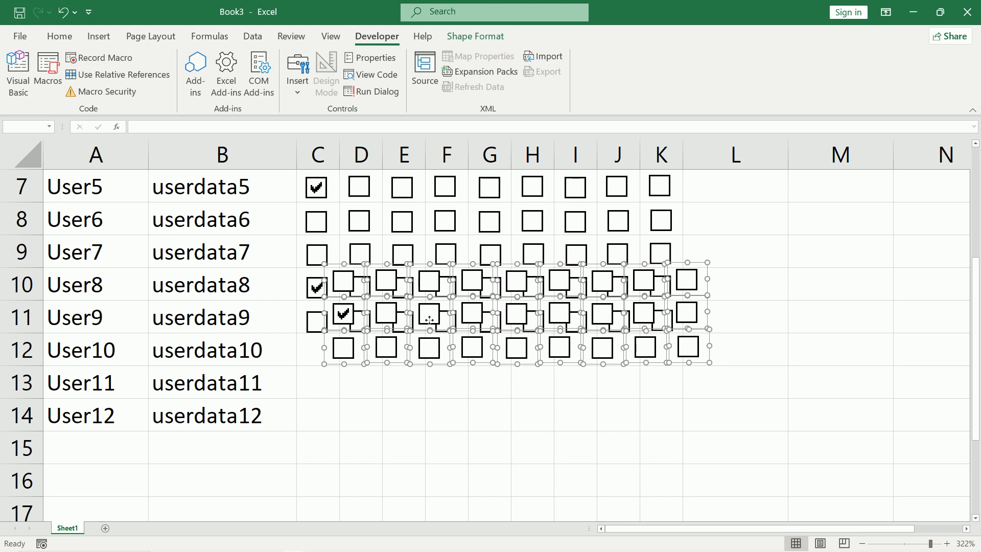
{"action": "left_click_drag", "start_coordinate": [430, 320], "coordinate": [403, 394]}
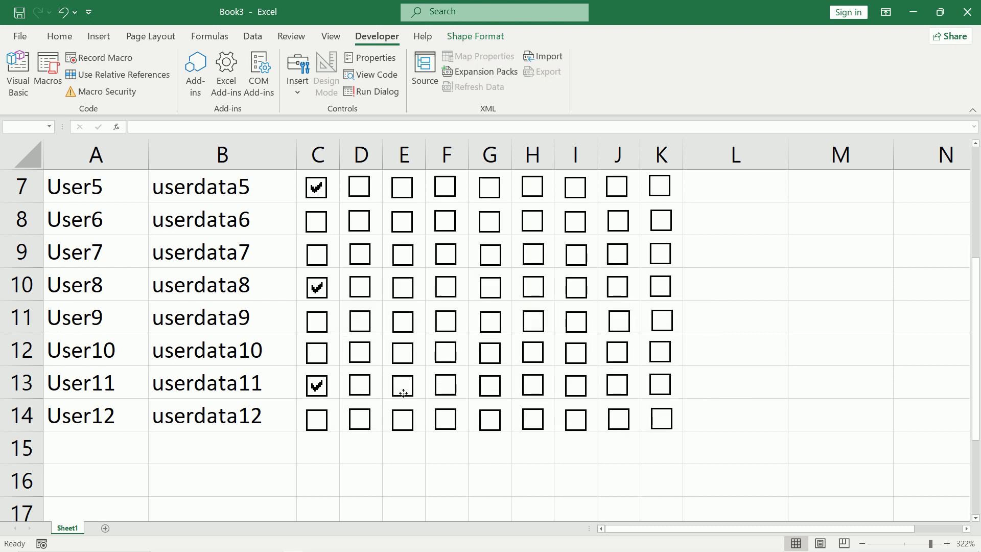
{"action": "left_click_drag", "start_coordinate": [403, 393], "coordinate": [403, 391]}
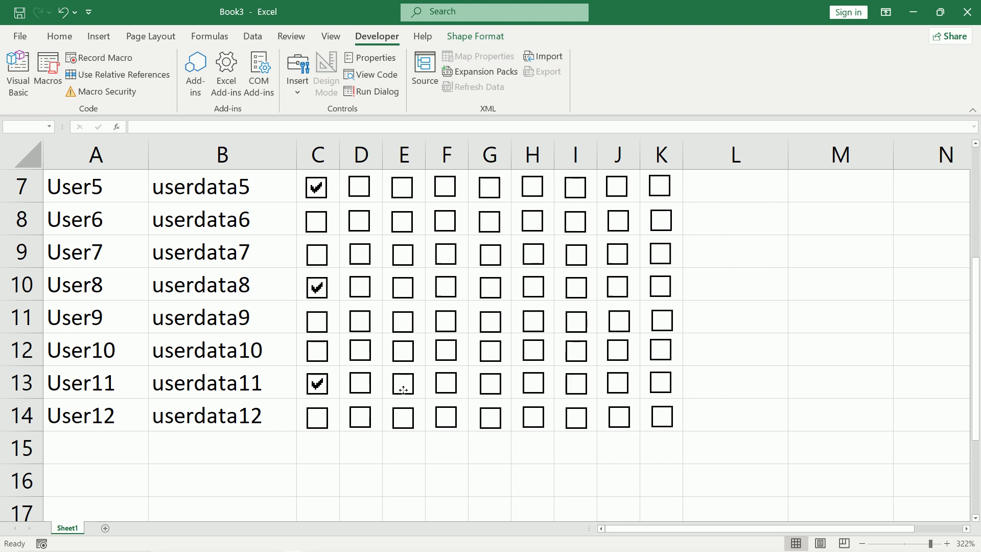
Step: Test a few checkboxes in the top rows, then clear those ticks and User5's Job1 tick
{"action": "left_click", "coordinate": [730, 261]}
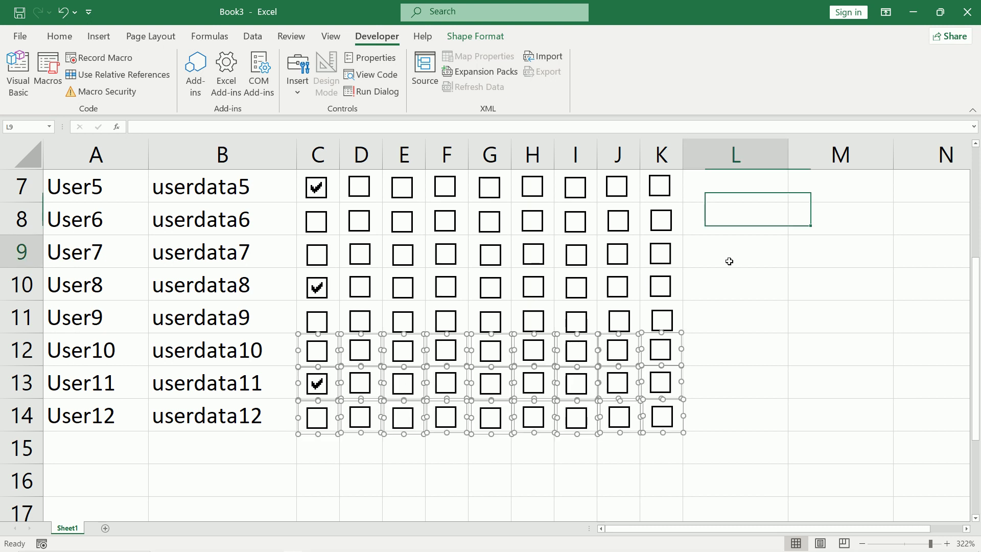
{"action": "scroll", "coordinate": [730, 276], "scroll_direction": "up", "scroll_amount": 2}
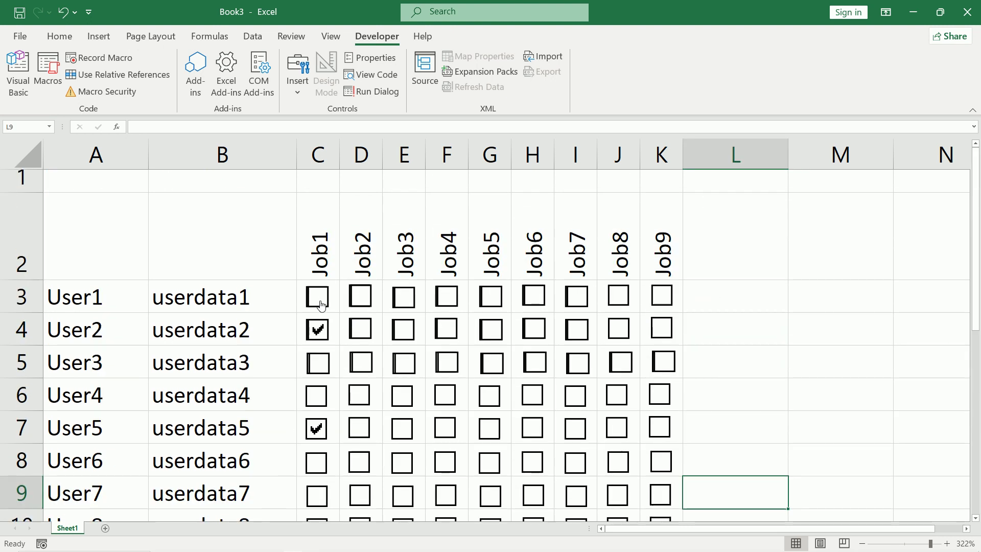
{"action": "left_click", "coordinate": [357, 304]}
{"action": "left_click", "coordinate": [342, 308]}
{"action": "left_click", "coordinate": [358, 296]}
{"action": "left_click", "coordinate": [321, 337]}
{"action": "left_click", "coordinate": [322, 428]}
Step: Zoom out and set sample ticks: Job1 and Job3 for User5, Job3 for User3, Job6 for User8
{"action": "left_click_drag", "start_coordinate": [931, 545], "coordinate": [916, 545]}
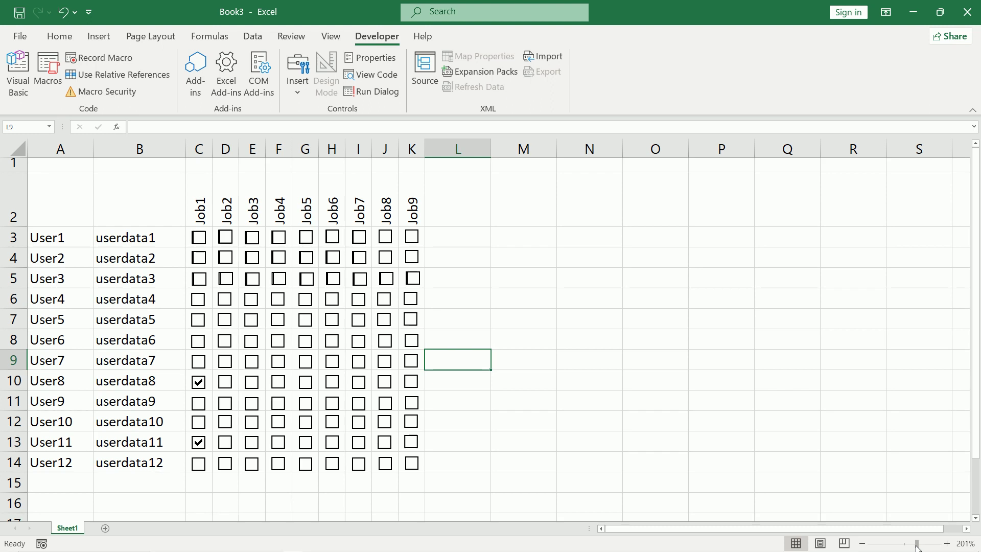
{"action": "left_click", "coordinate": [486, 494]}
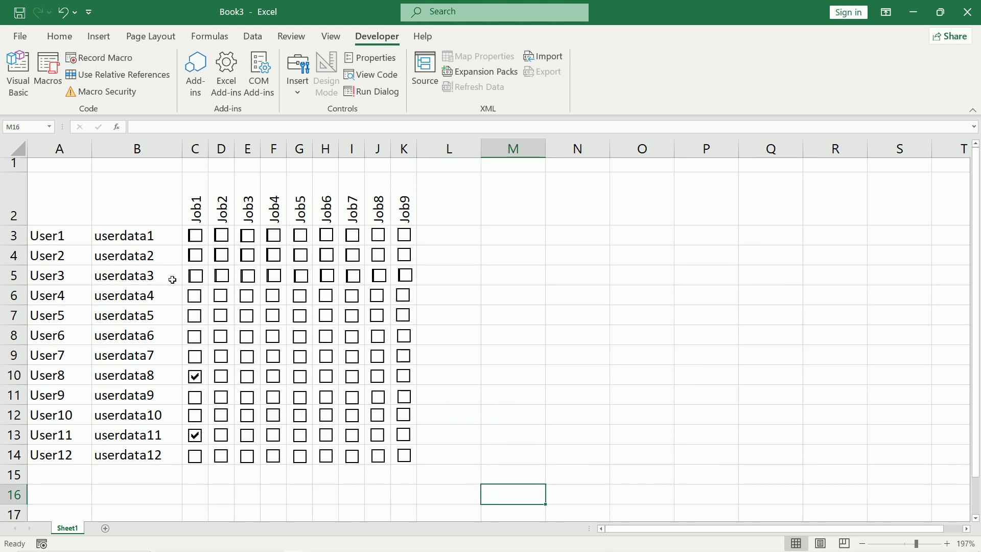
{"action": "left_click", "coordinate": [195, 235]}
{"action": "left_click", "coordinate": [196, 276]}
{"action": "left_click", "coordinate": [195, 316]}
{"action": "left_click", "coordinate": [247, 316]}
{"action": "left_click", "coordinate": [247, 276]}
{"action": "left_click", "coordinate": [196, 276]}
{"action": "left_click", "coordinate": [196, 236]}
{"action": "left_click", "coordinate": [202, 377]}
{"action": "left_click", "coordinate": [326, 378]}
Step: Widen column B, and widen column A to 15.57
{"action": "left_click_drag", "start_coordinate": [184, 152], "coordinate": [216, 151]}
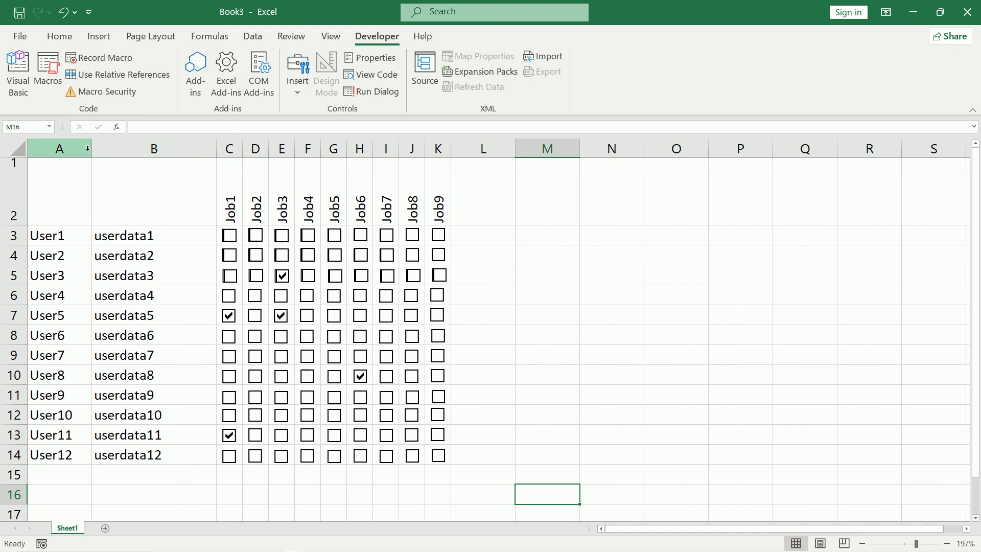
{"action": "left_click_drag", "start_coordinate": [92, 149], "coordinate": [142, 149]}
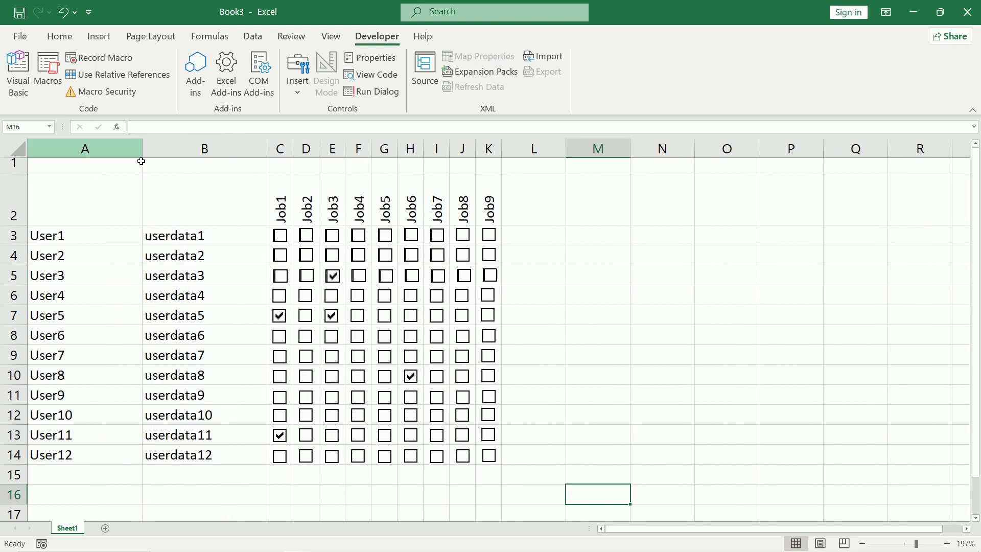
{"action": "left_click", "coordinate": [281, 180]}
Step: Fill the Job1–Job9 header cells C2:K2 with light green, then select A3:B14
{"action": "left_click_drag", "start_coordinate": [305, 211], "coordinate": [488, 215]}
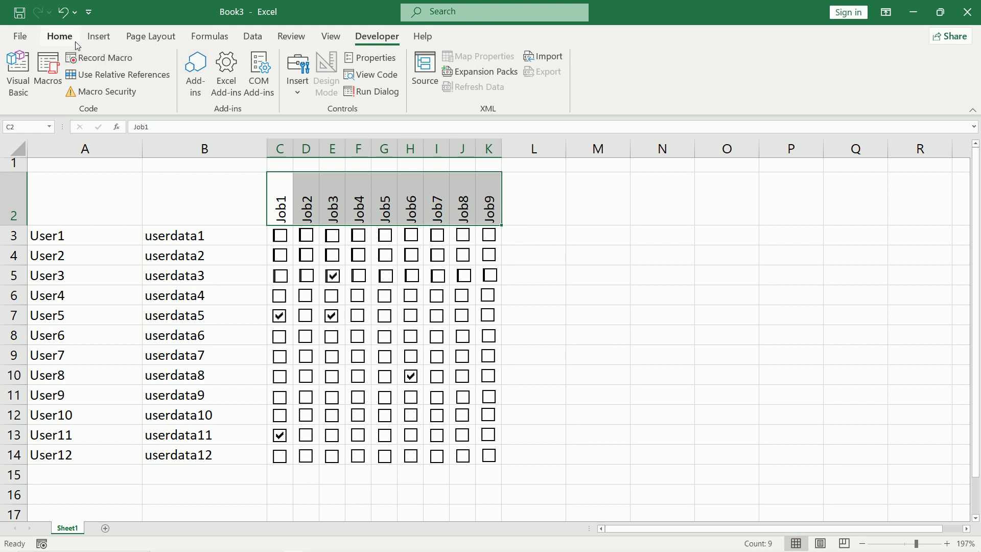
{"action": "left_click", "coordinate": [60, 36]}
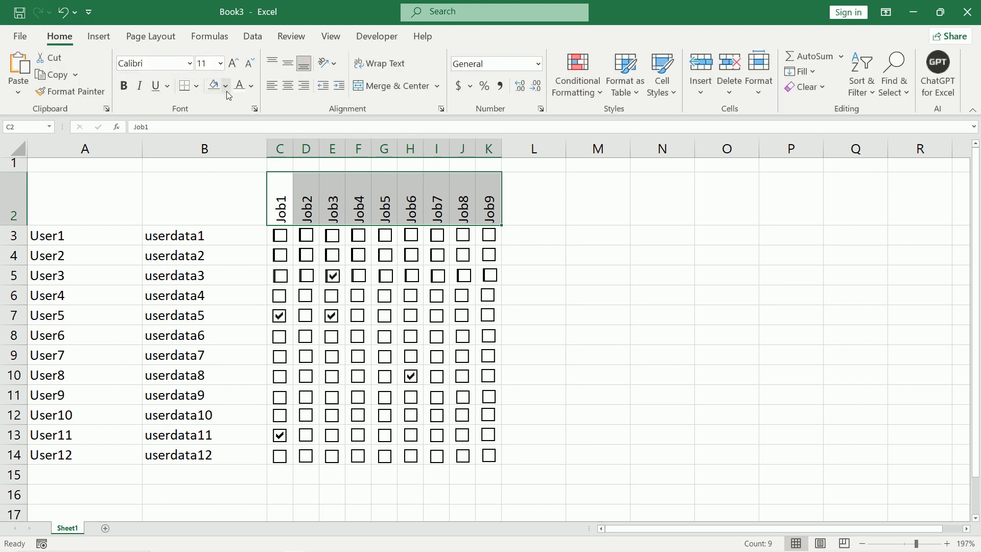
{"action": "left_click", "coordinate": [251, 87]}
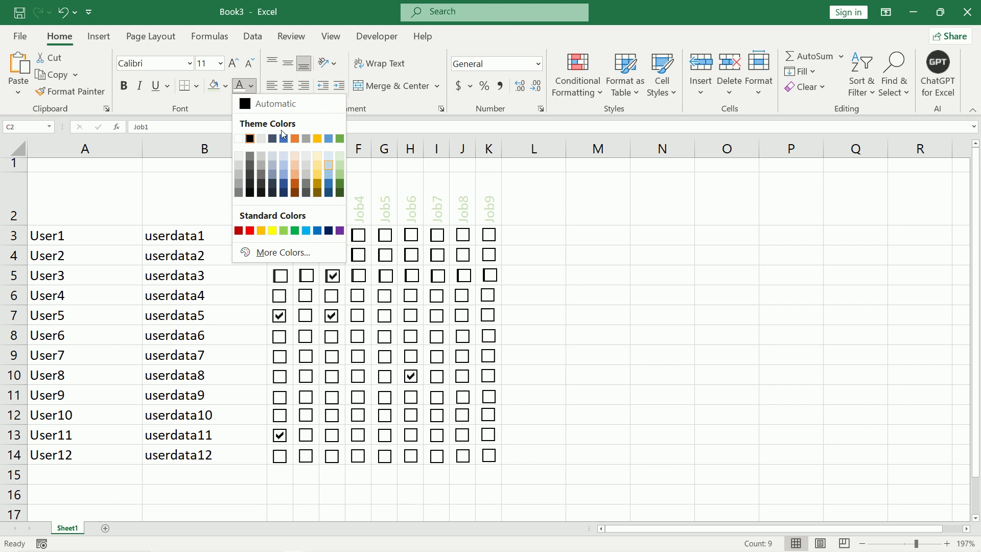
{"action": "left_click", "coordinate": [225, 87]}
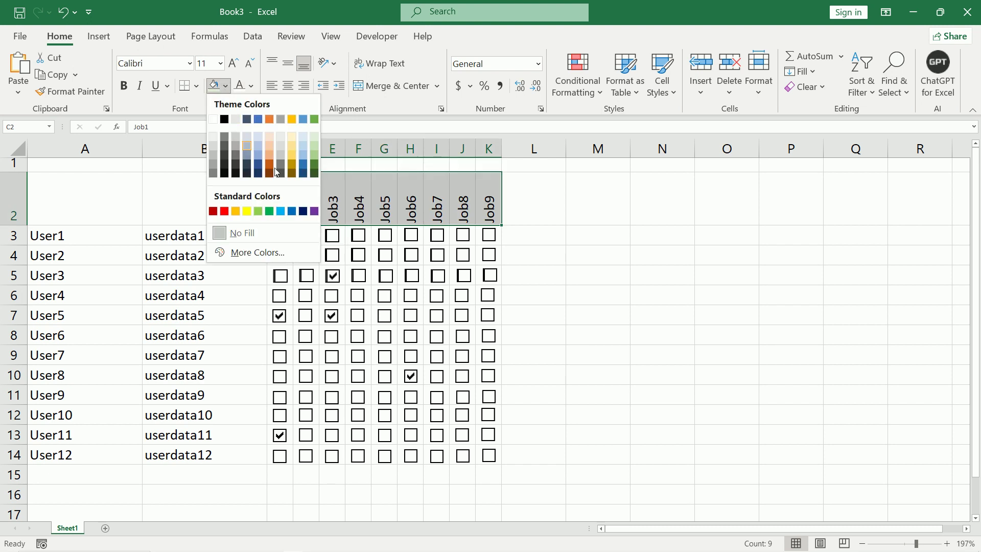
{"action": "left_click", "coordinate": [314, 155]}
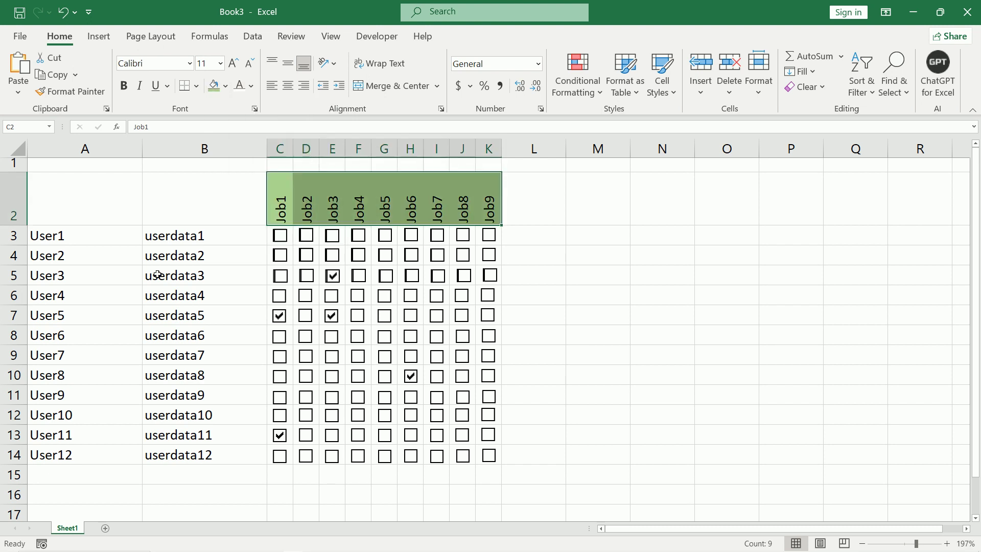
{"action": "left_click_drag", "start_coordinate": [130, 243], "coordinate": [193, 455]}
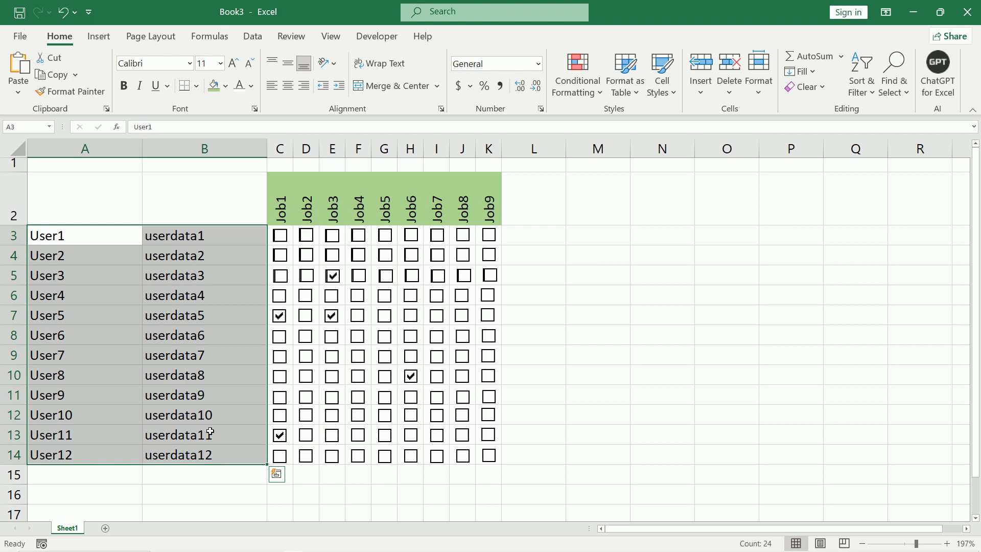
Step: Apply All Borders to the user cells in A3:B14
{"action": "left_click", "coordinate": [197, 85]}
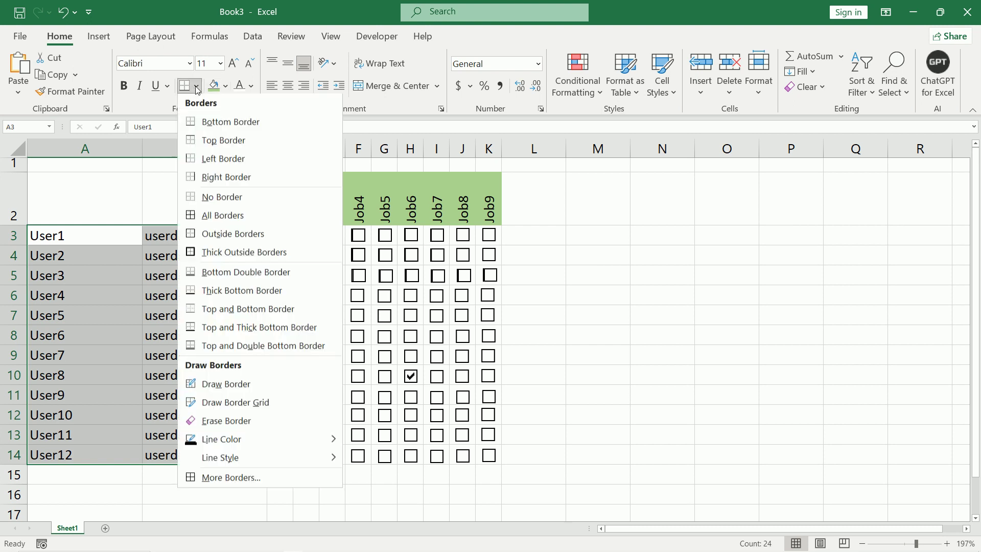
{"action": "left_click", "coordinate": [190, 218]}
{"action": "left_click", "coordinate": [570, 388]}
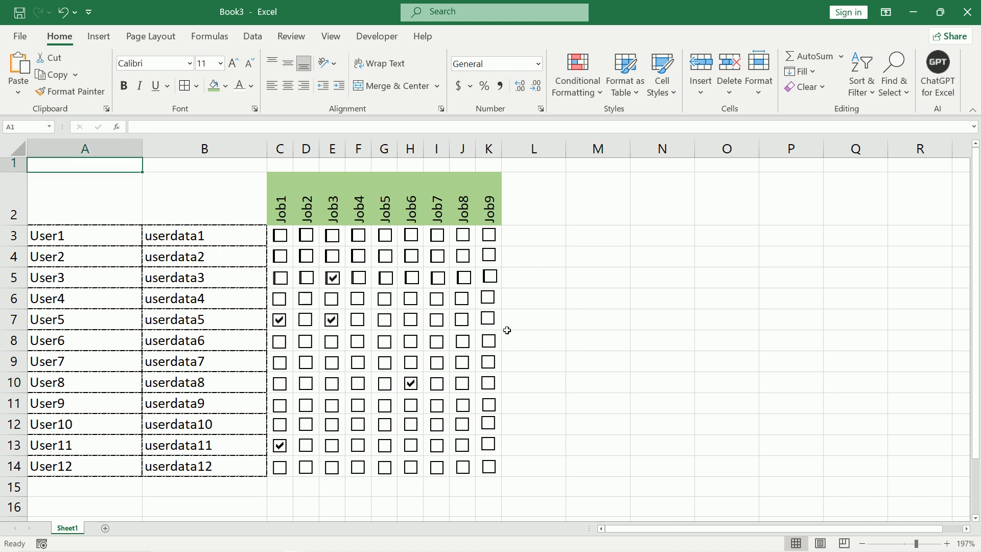
Step: Tick more sample boxes: User5's Job7, User7's Job1, Job3 and Job6, User8's Job6, User11's Job4
{"action": "left_click", "coordinate": [437, 320]}
{"action": "left_click", "coordinate": [333, 363]}
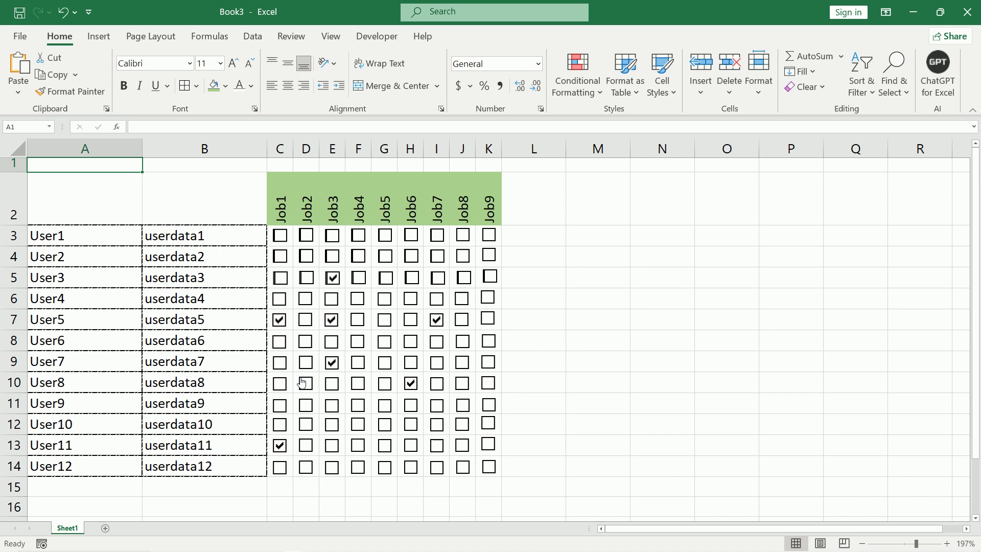
{"action": "left_click", "coordinate": [280, 362]}
{"action": "left_click", "coordinate": [411, 383]}
{"action": "left_click", "coordinate": [411, 384]}
{"action": "left_click", "coordinate": [411, 362]}
{"action": "left_click", "coordinate": [360, 449]}
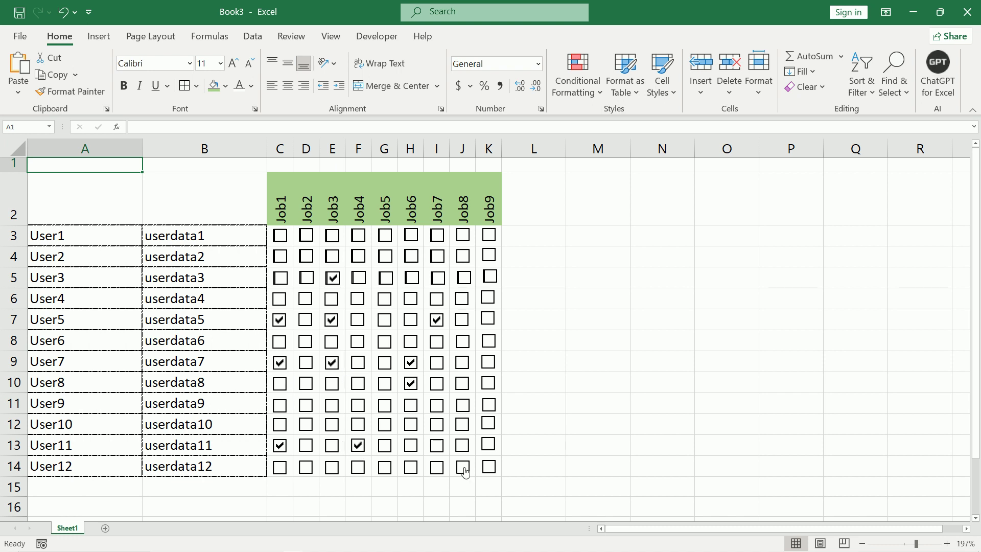